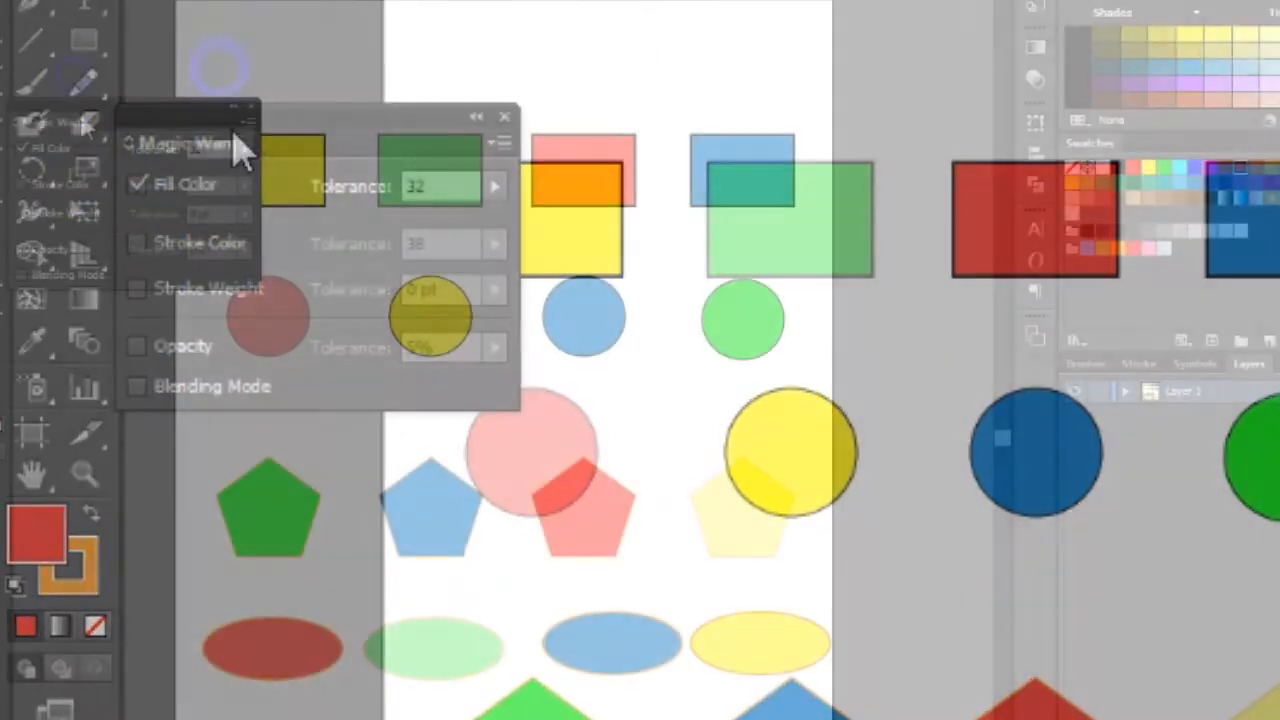
- With the Magic Wand matching Fill Color at tolerance 32, select all blue-filled shapes, and switch the selection to the red-filled shapes
{"action": "left_click_drag", "start_coordinate": [80, 105], "coordinate": [71, 29]}
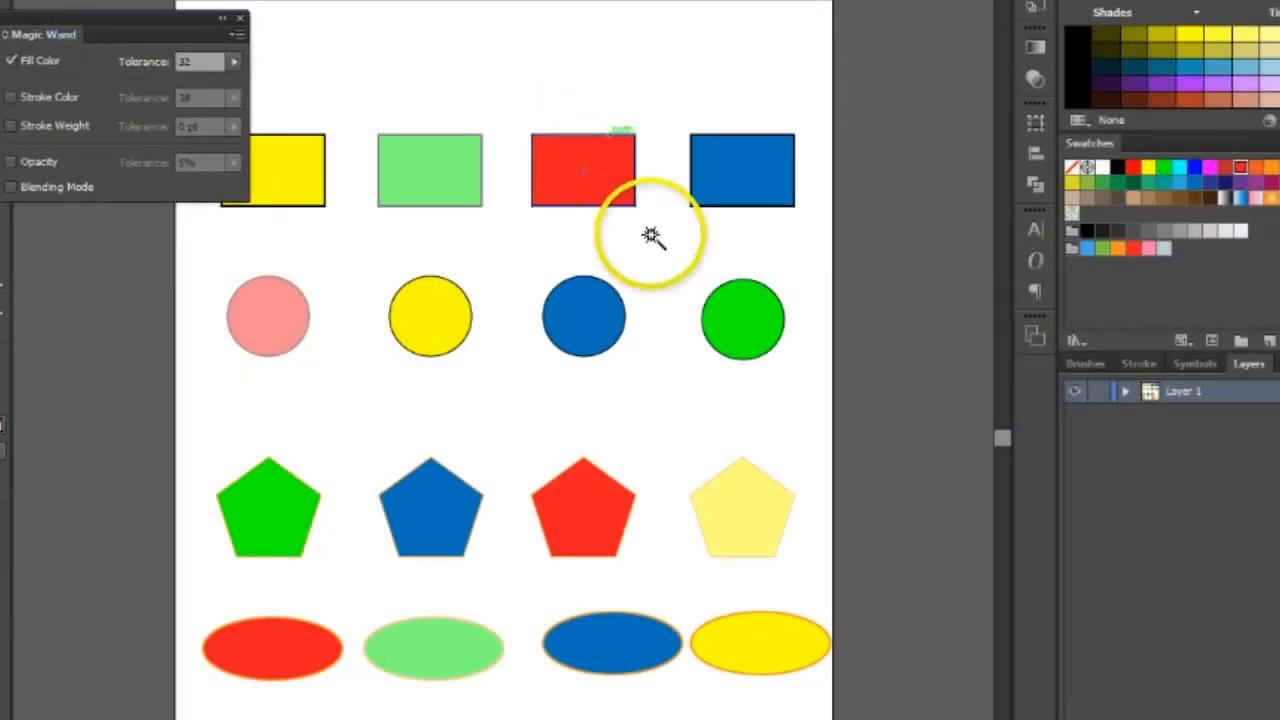
{"action": "left_click", "coordinate": [726, 171]}
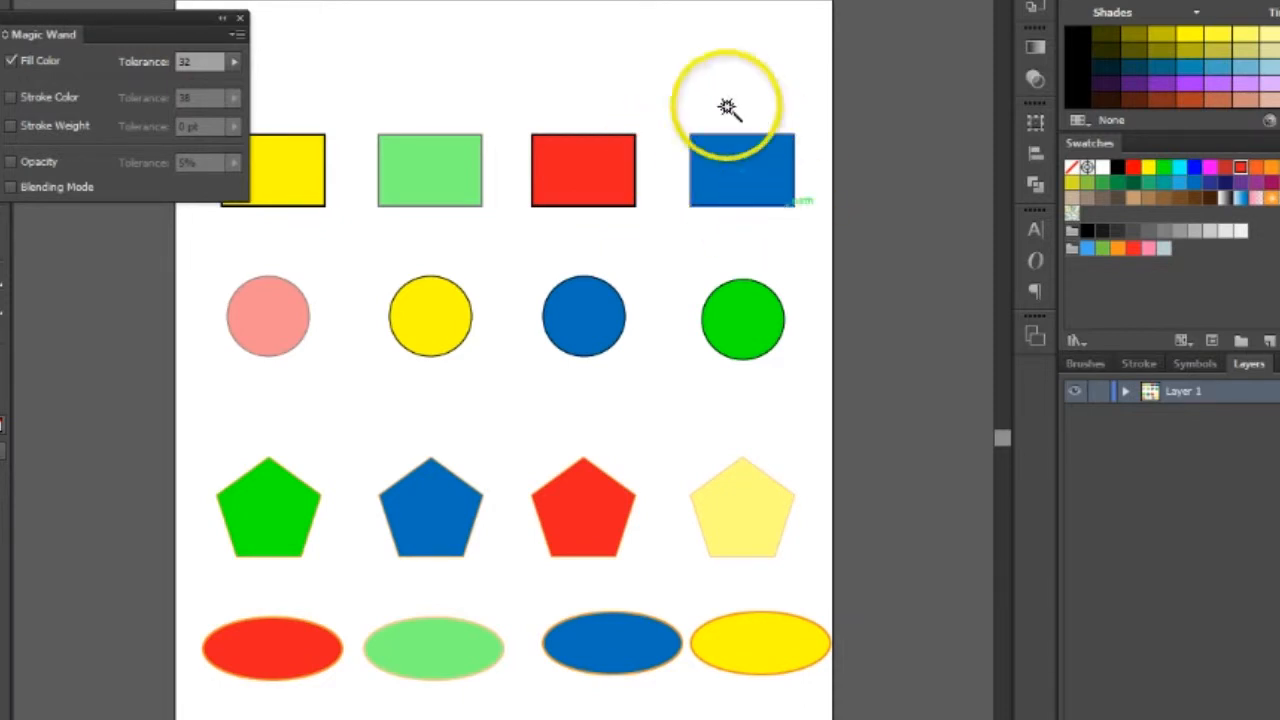
{"action": "left_click", "coordinate": [737, 170]}
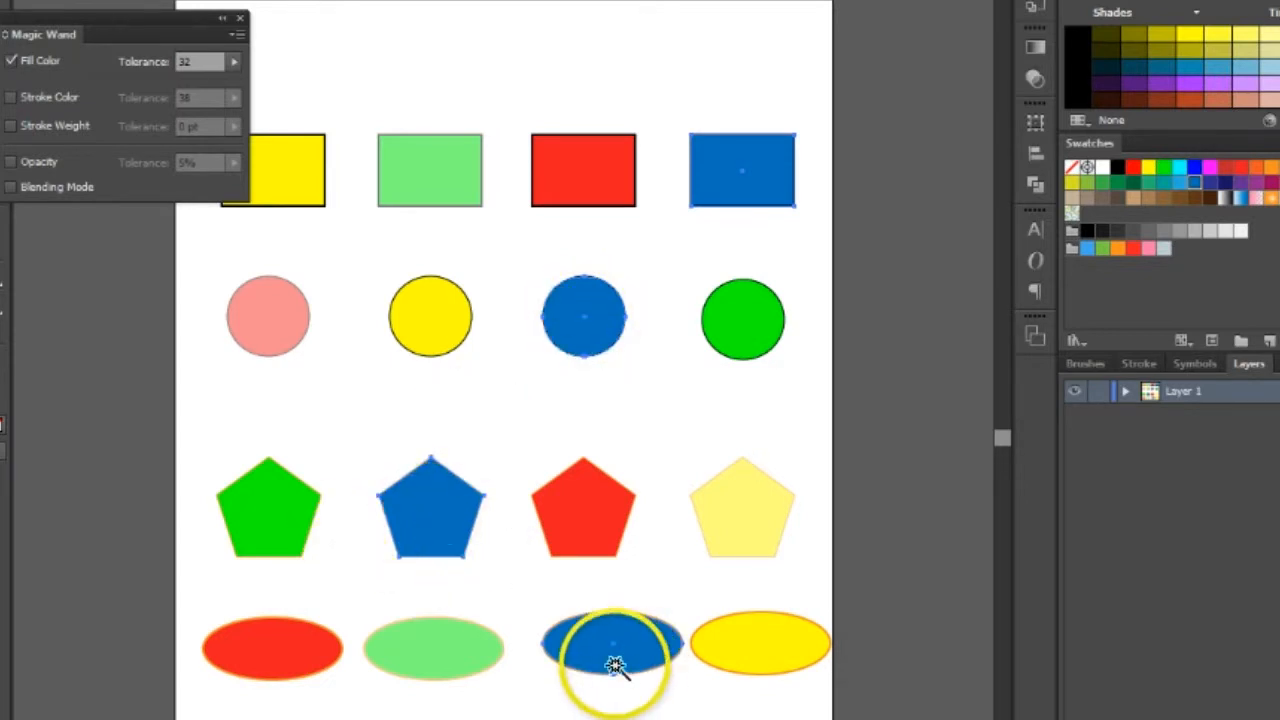
{"action": "left_click", "coordinate": [580, 160]}
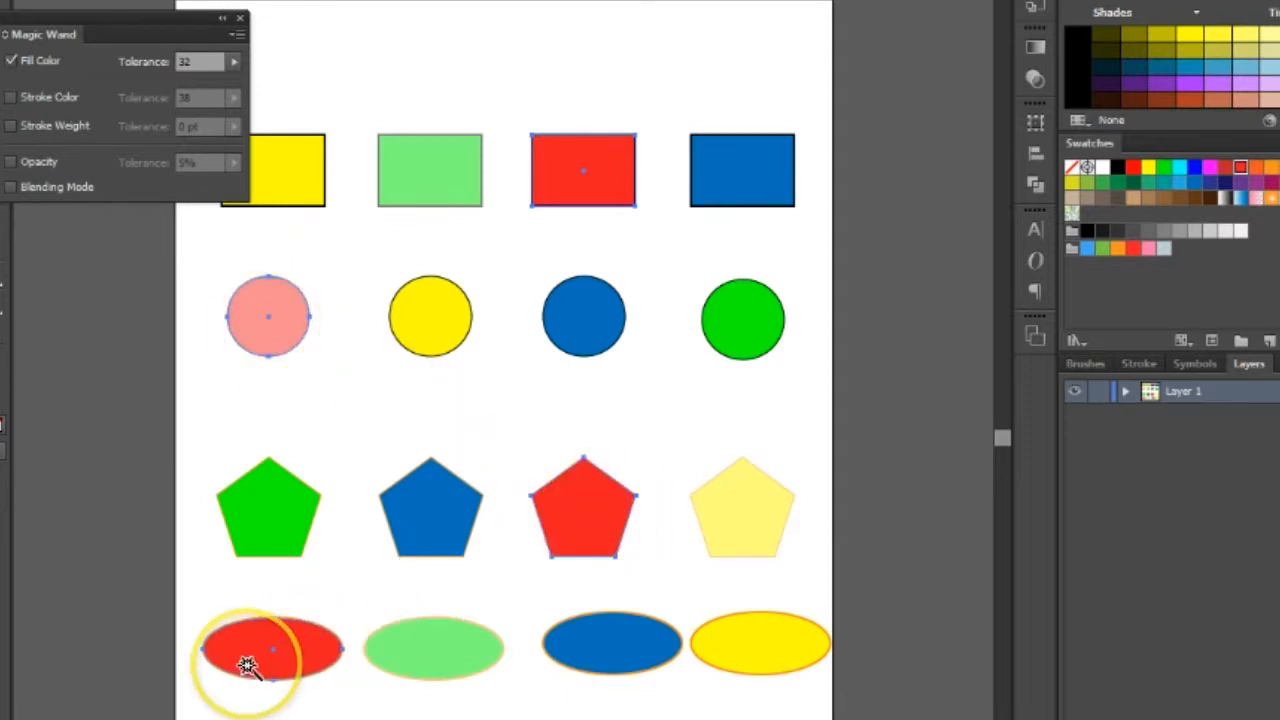
- Set the Magic Wand to match only Stroke Color at tolerance 38, and select all shapes sharing the blue circle's black stroke
{"action": "left_click", "coordinate": [11, 97]}
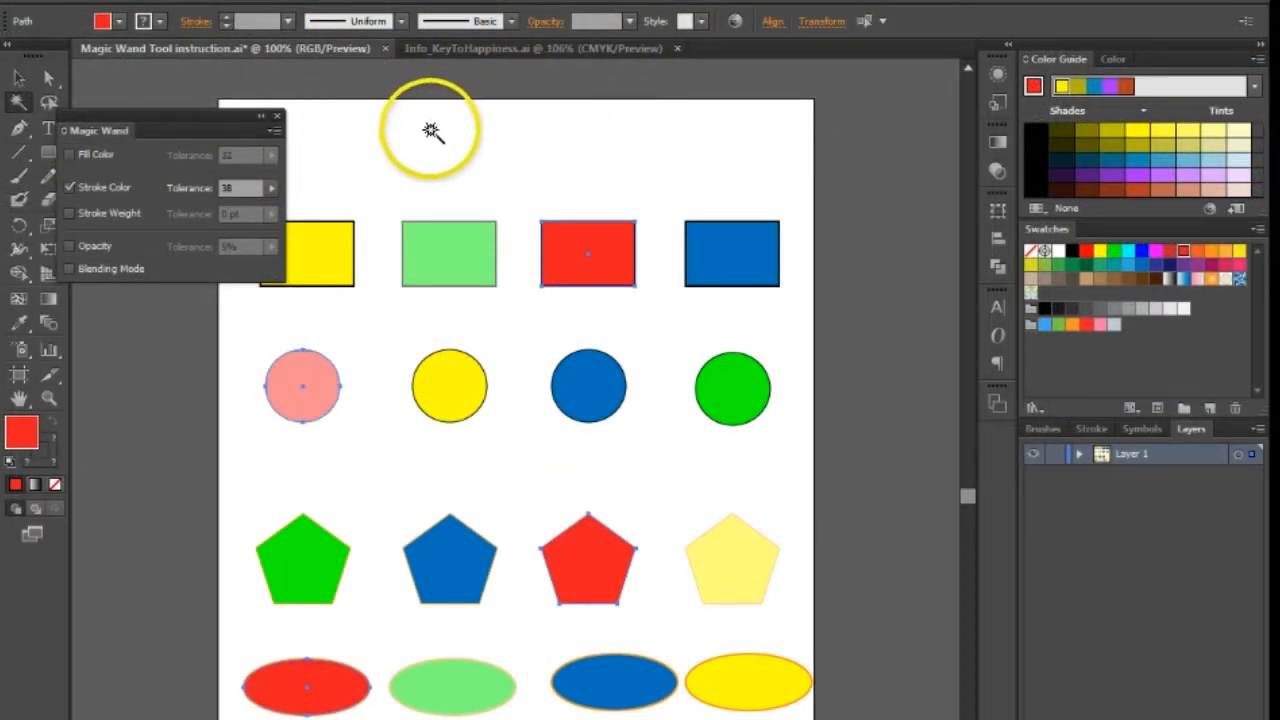
{"action": "left_click", "coordinate": [430, 131]}
{"action": "left_click", "coordinate": [640, 166]}
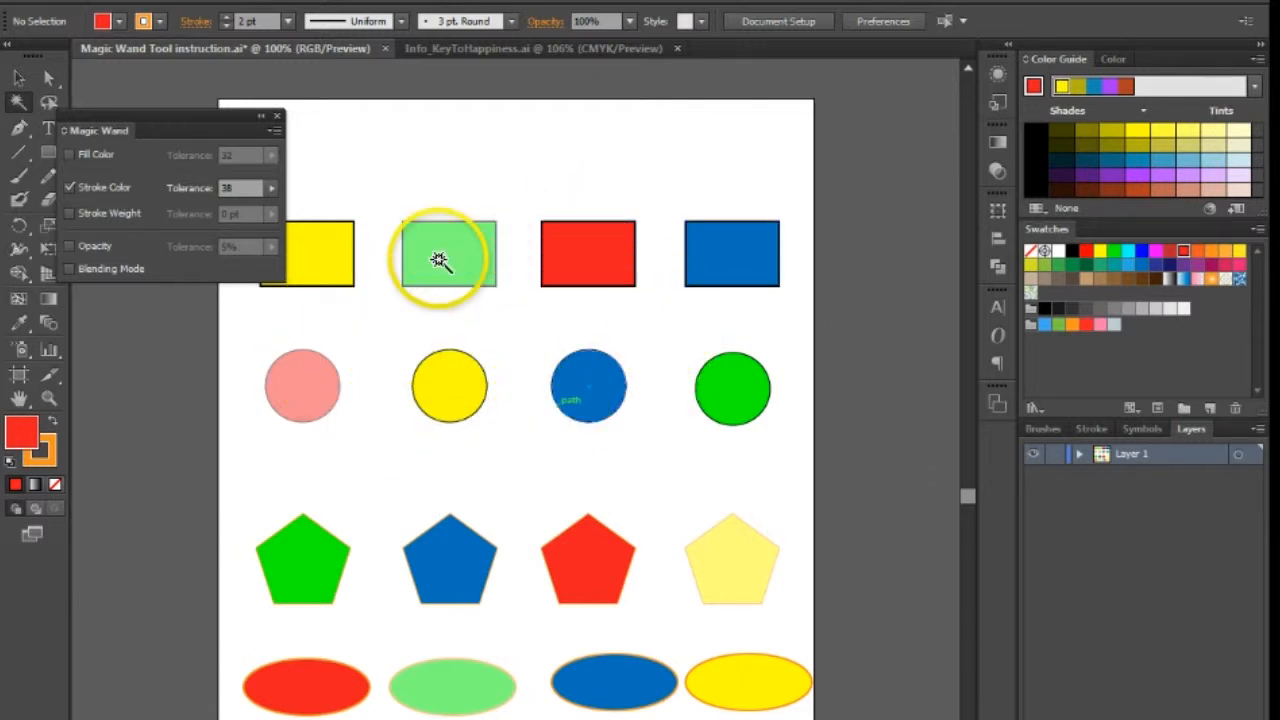
{"action": "left_click", "coordinate": [591, 399]}
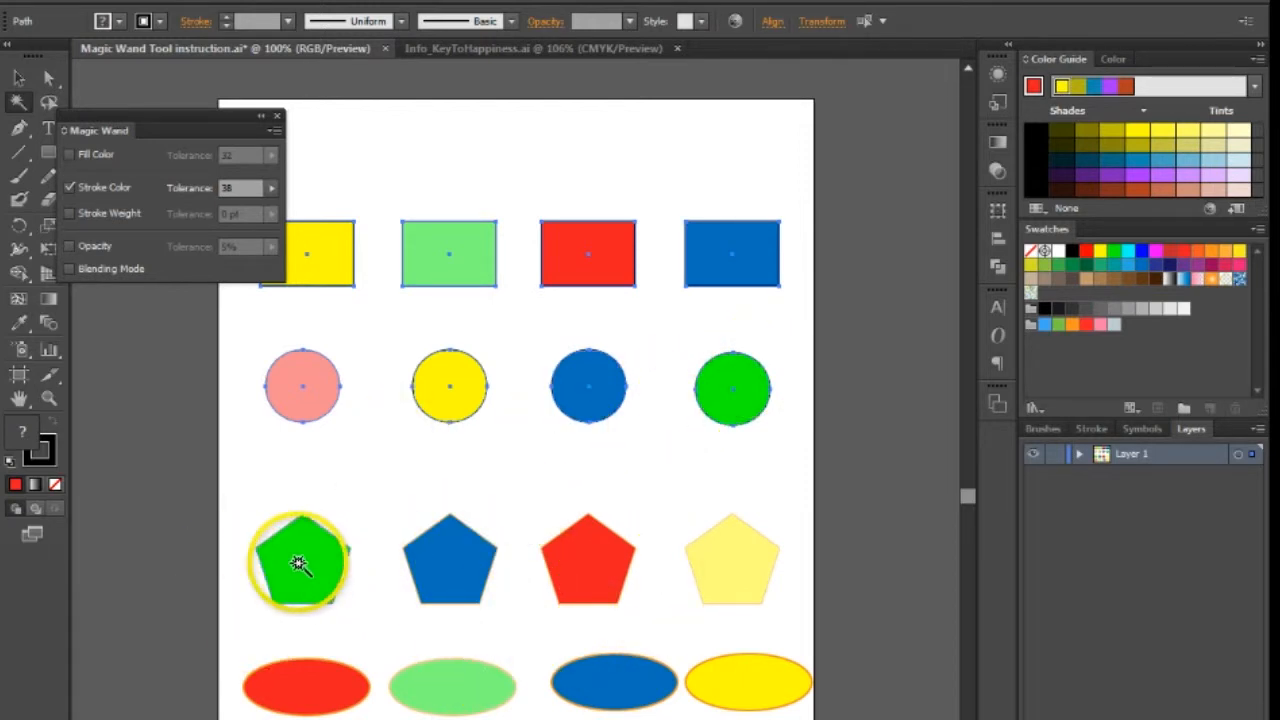
- Replace the selection with all shapes sharing the yellow ellipse's orange stroke color
{"action": "left_click", "coordinate": [200, 574]}
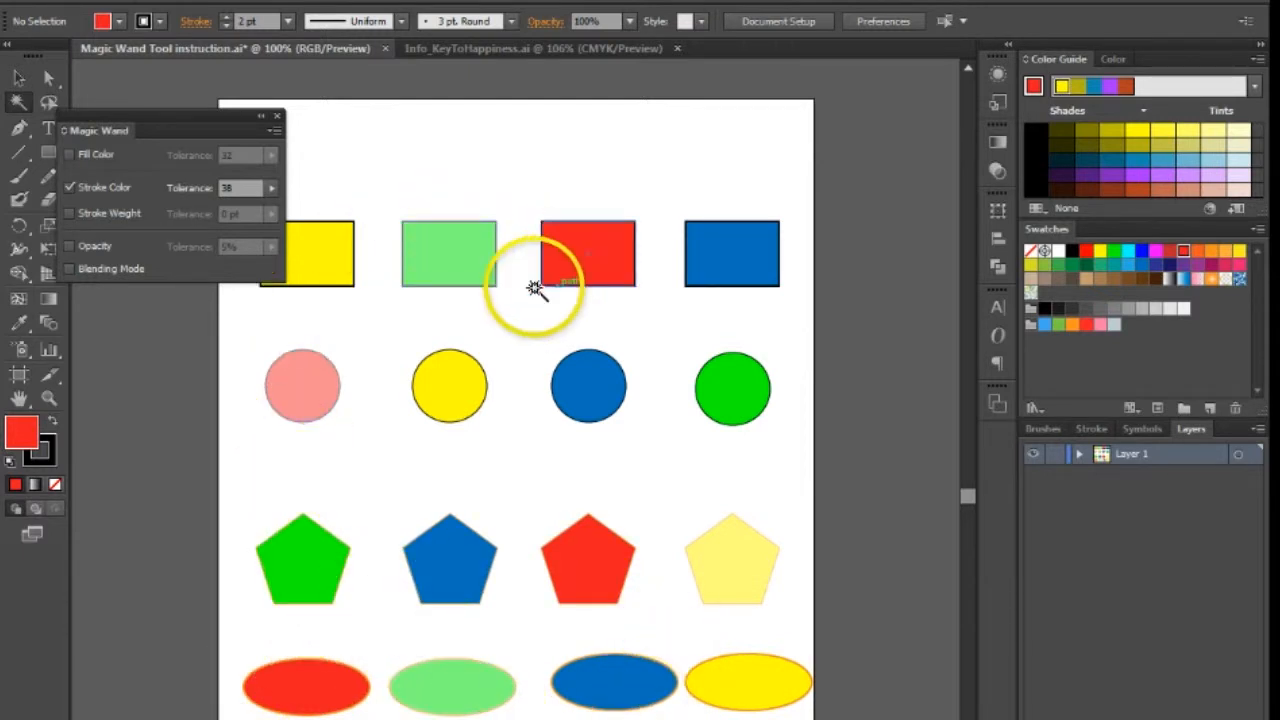
{"action": "left_click", "coordinate": [762, 691]}
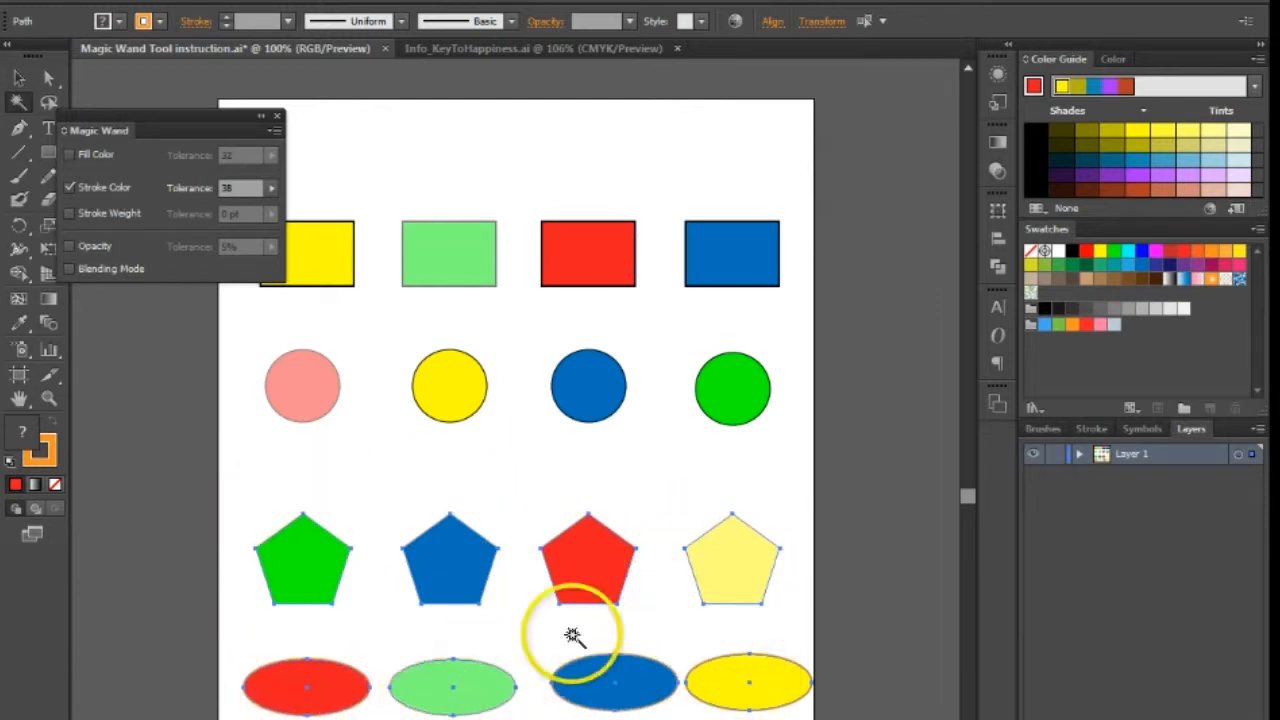
- Add Stroke Weight with 0 pt tolerance to the stroke color matching, and select all shapes like the yellow ellipse before clearing the selection
{"action": "left_click", "coordinate": [69, 213]}
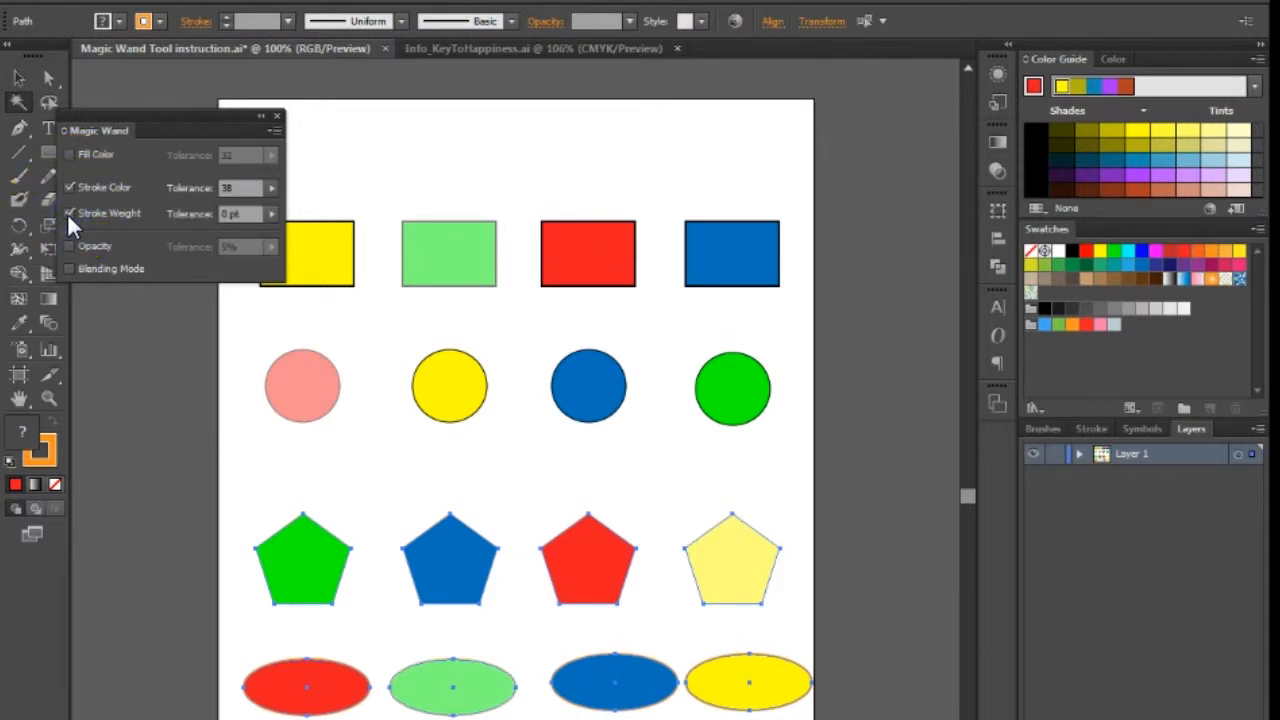
{"action": "left_click", "coordinate": [139, 444]}
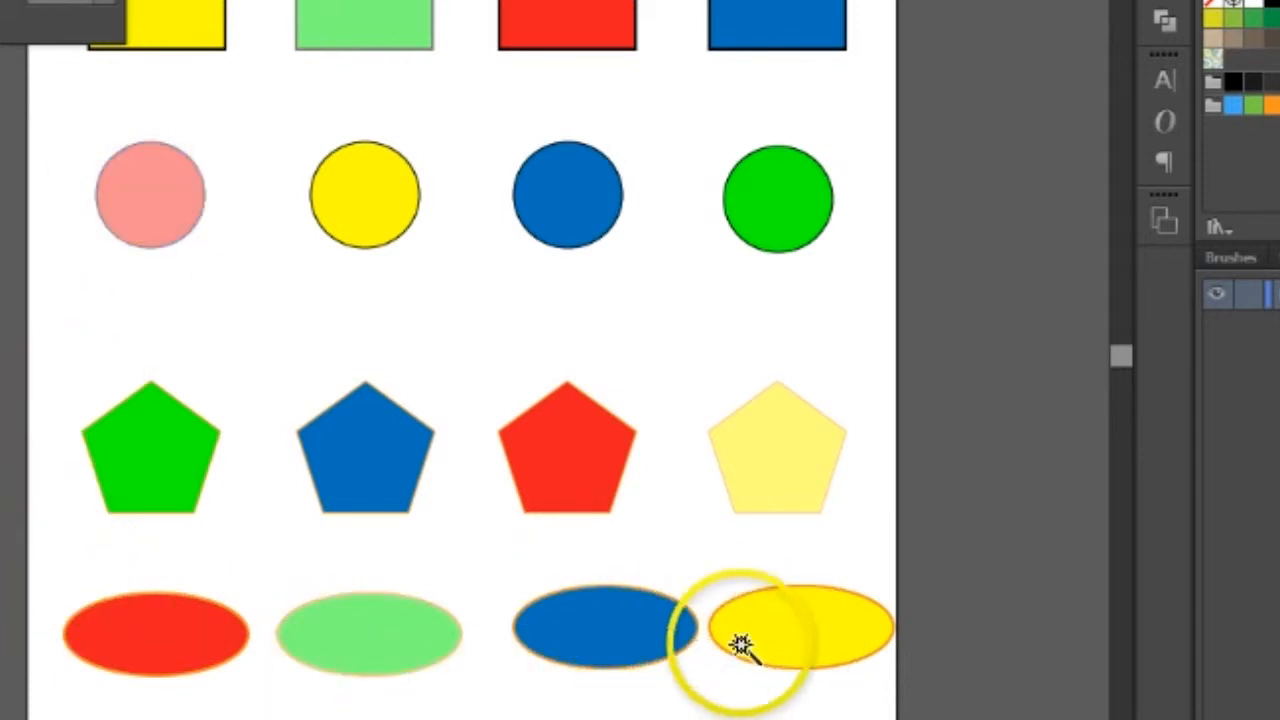
{"action": "left_click", "coordinate": [785, 642]}
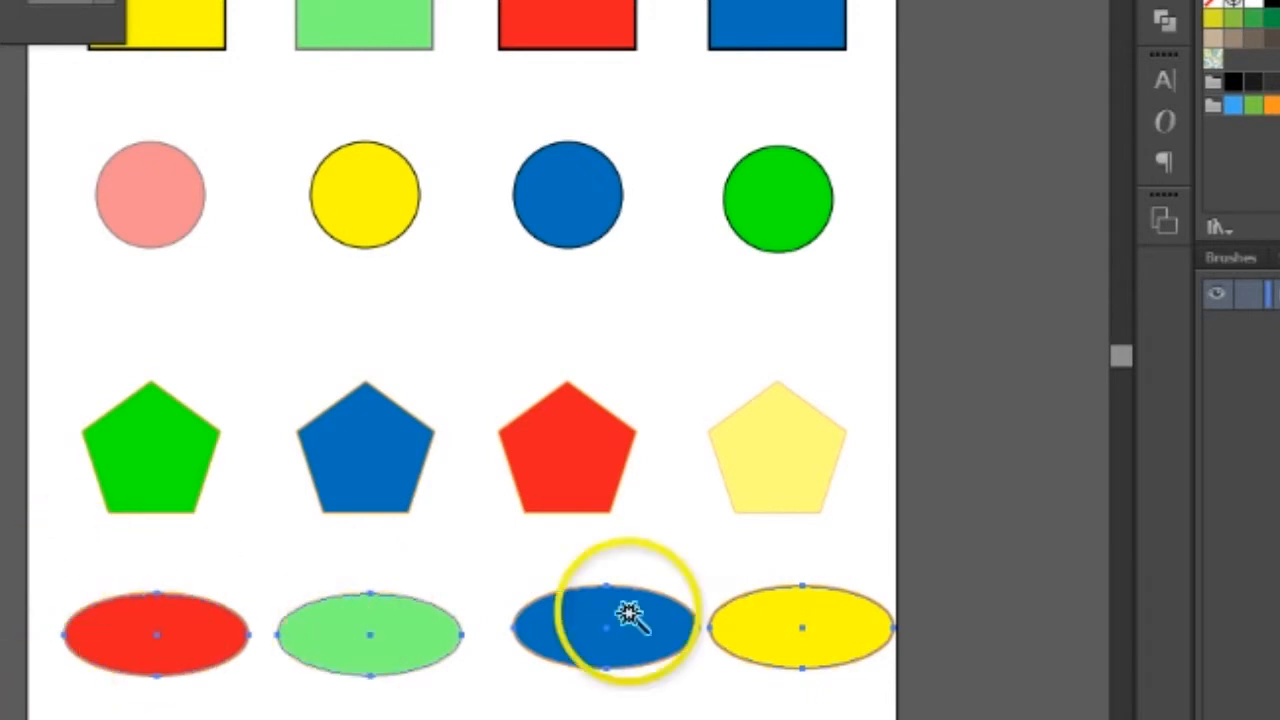
{"action": "left_click", "coordinate": [1027, 648]}
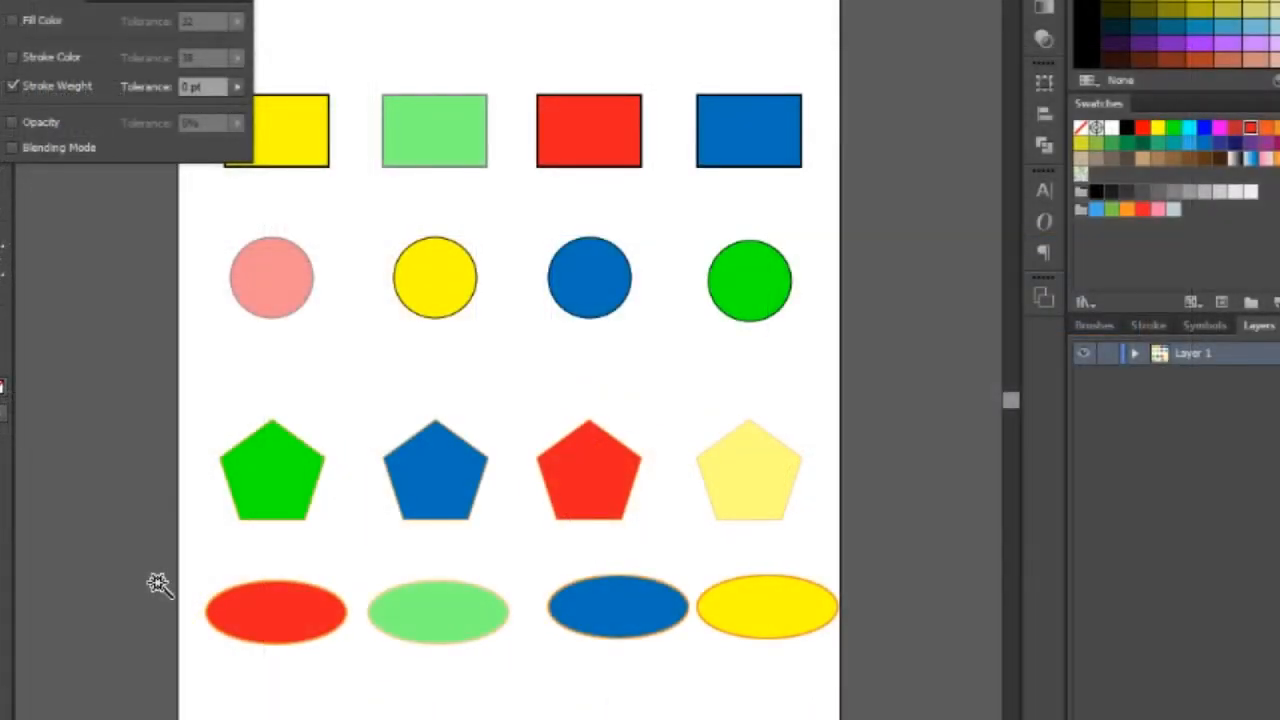
- Matching only Stroke Weight at 0 pt tolerance, select shapes with the red rectangle's stroke weight, and switch to those with the green circle's
{"action": "left_click", "coordinate": [606, 158]}
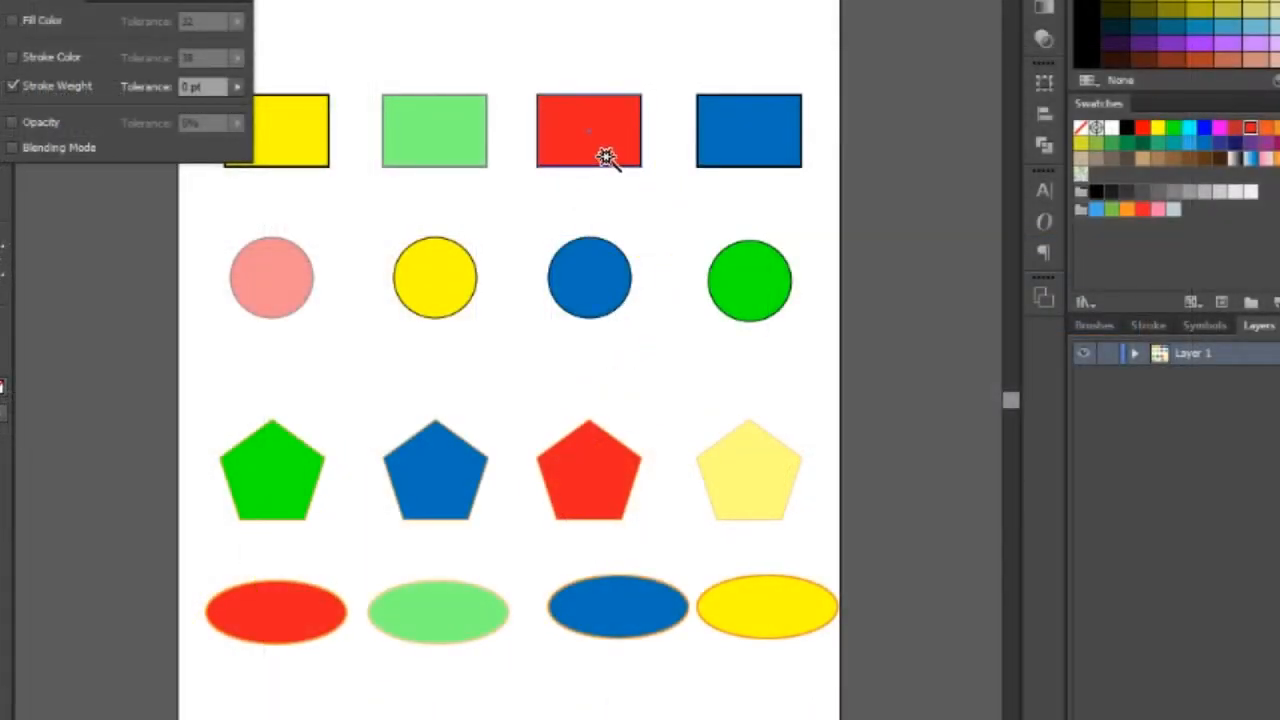
{"action": "left_click", "coordinate": [560, 130]}
{"action": "left_click", "coordinate": [751, 642]}
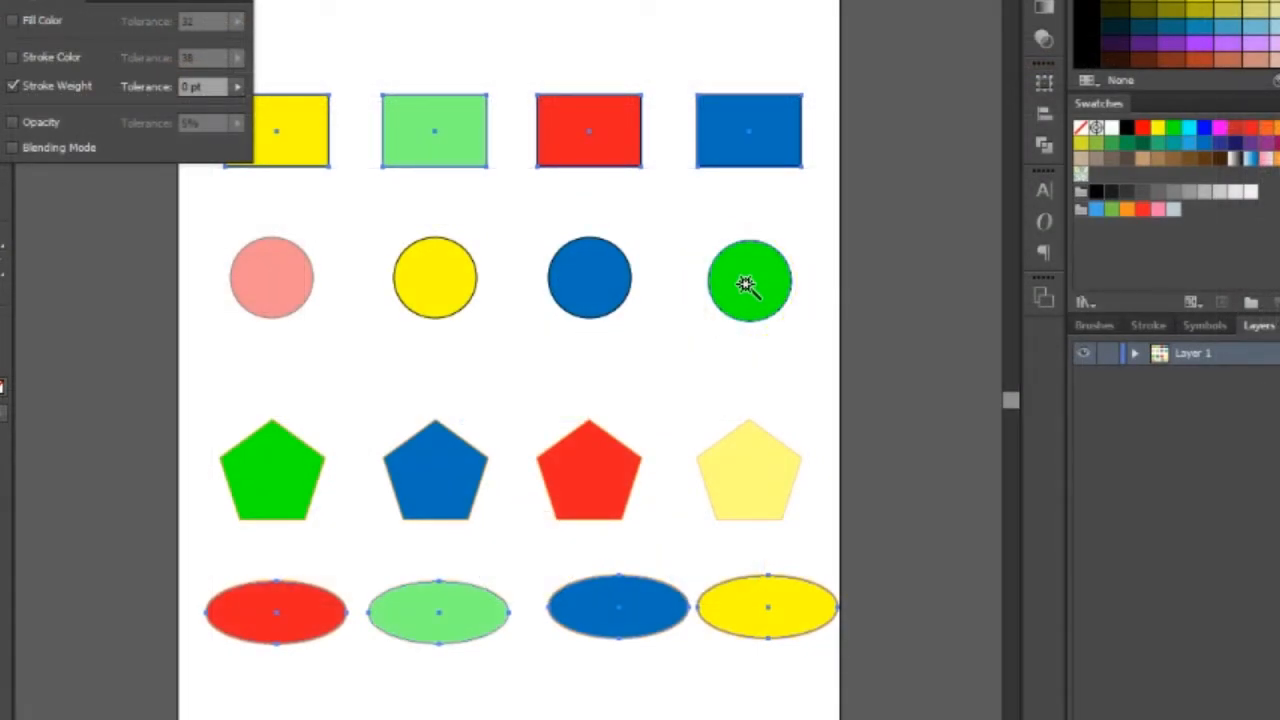
{"action": "left_click", "coordinate": [745, 285]}
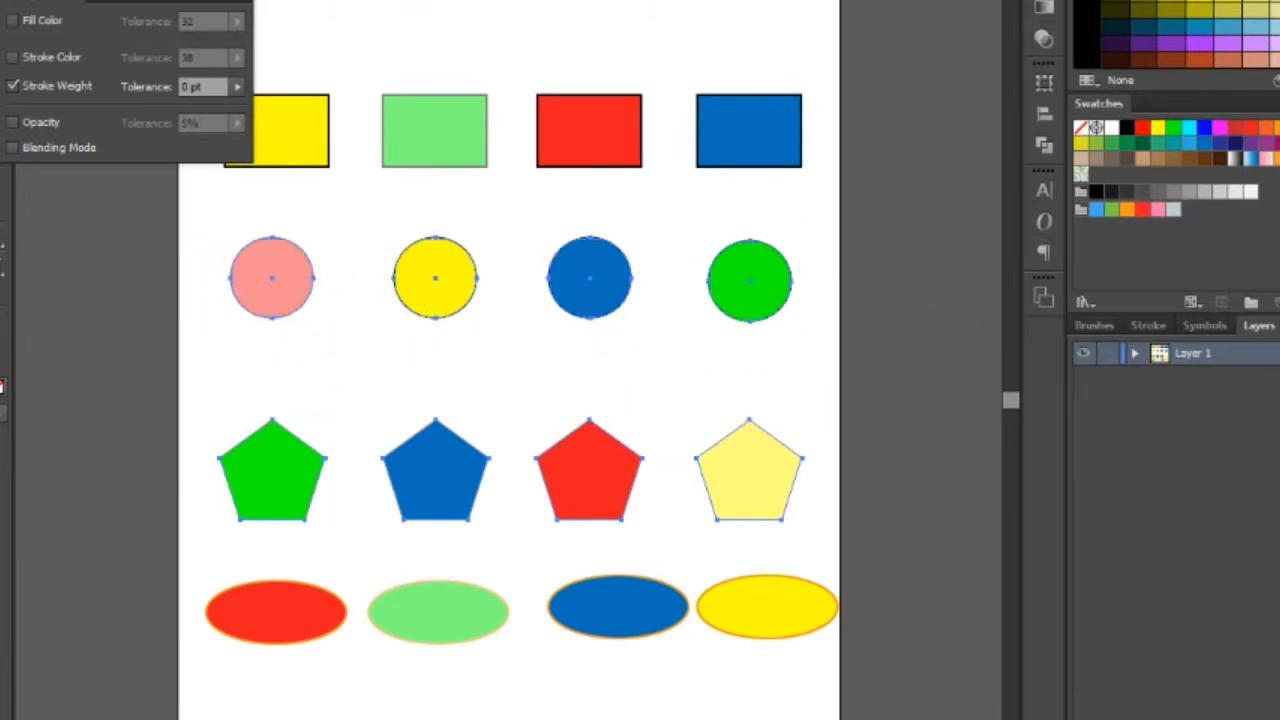
- Set the Magic Wand to match only Opacity at 5% tolerance, and select all shapes sharing the light green ellipse's opacity
{"action": "left_click", "coordinate": [11, 122]}
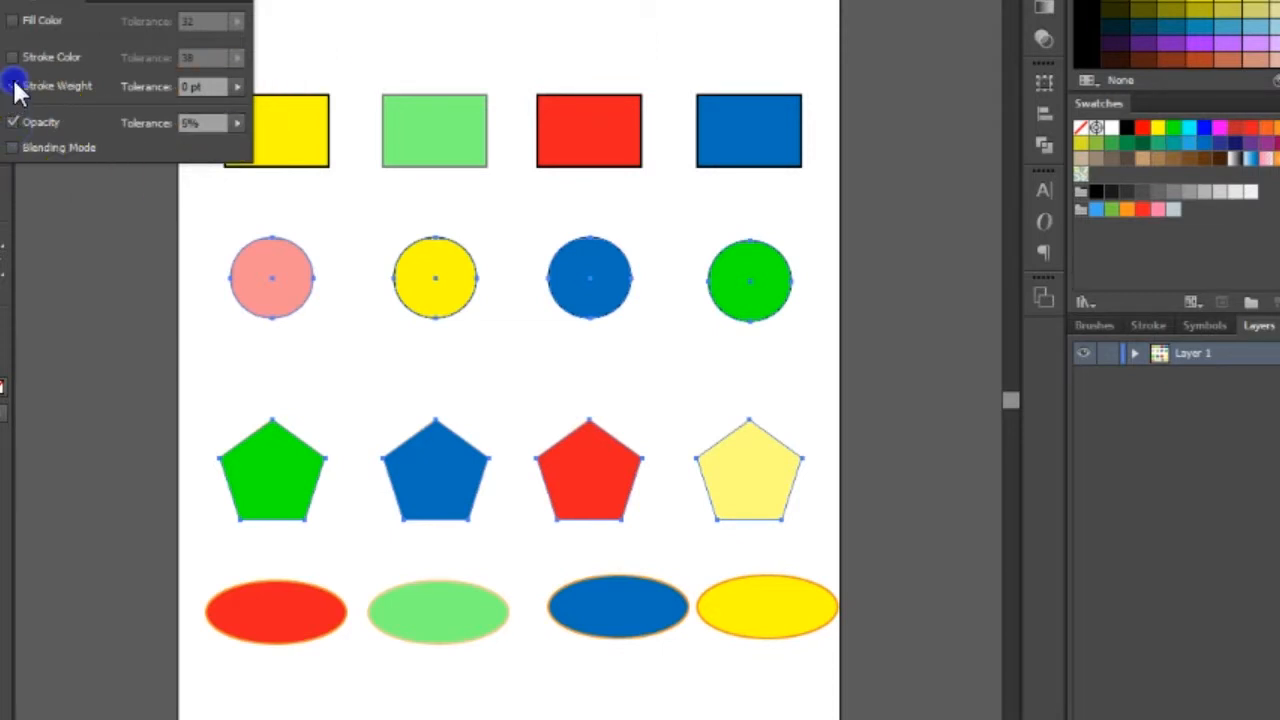
{"action": "left_click", "coordinate": [12, 86]}
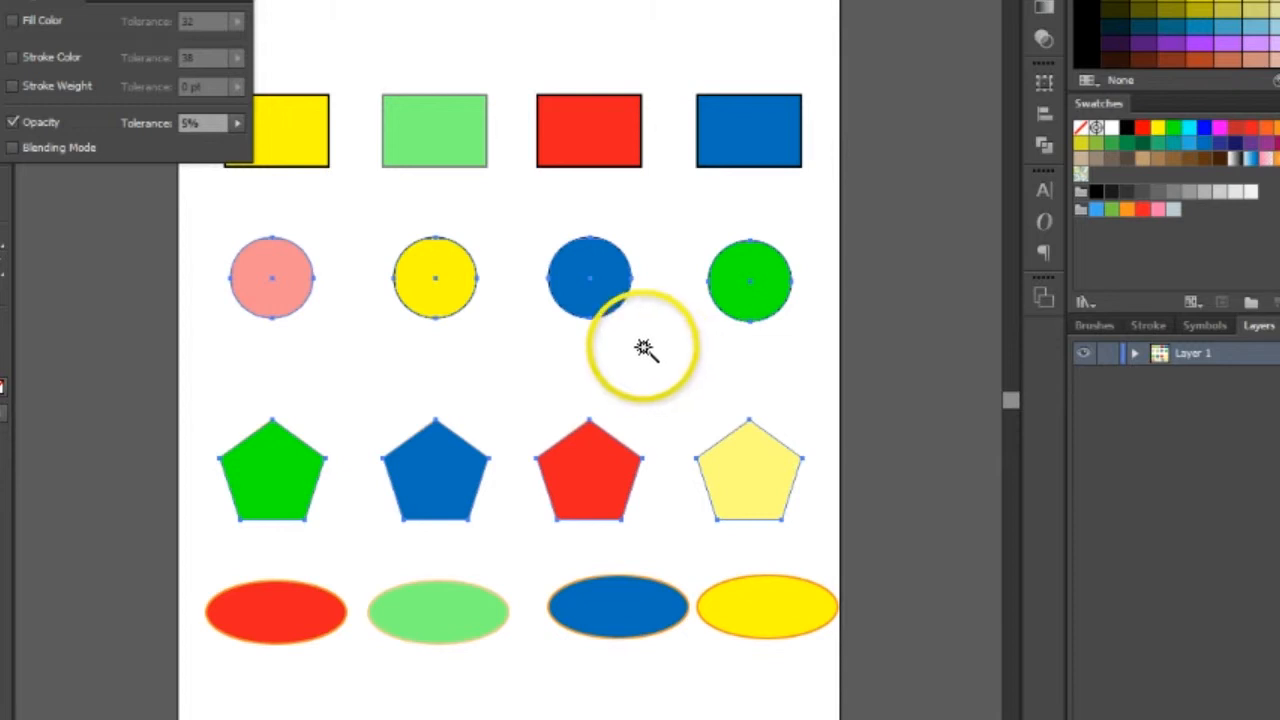
{"action": "left_click", "coordinate": [40, 329]}
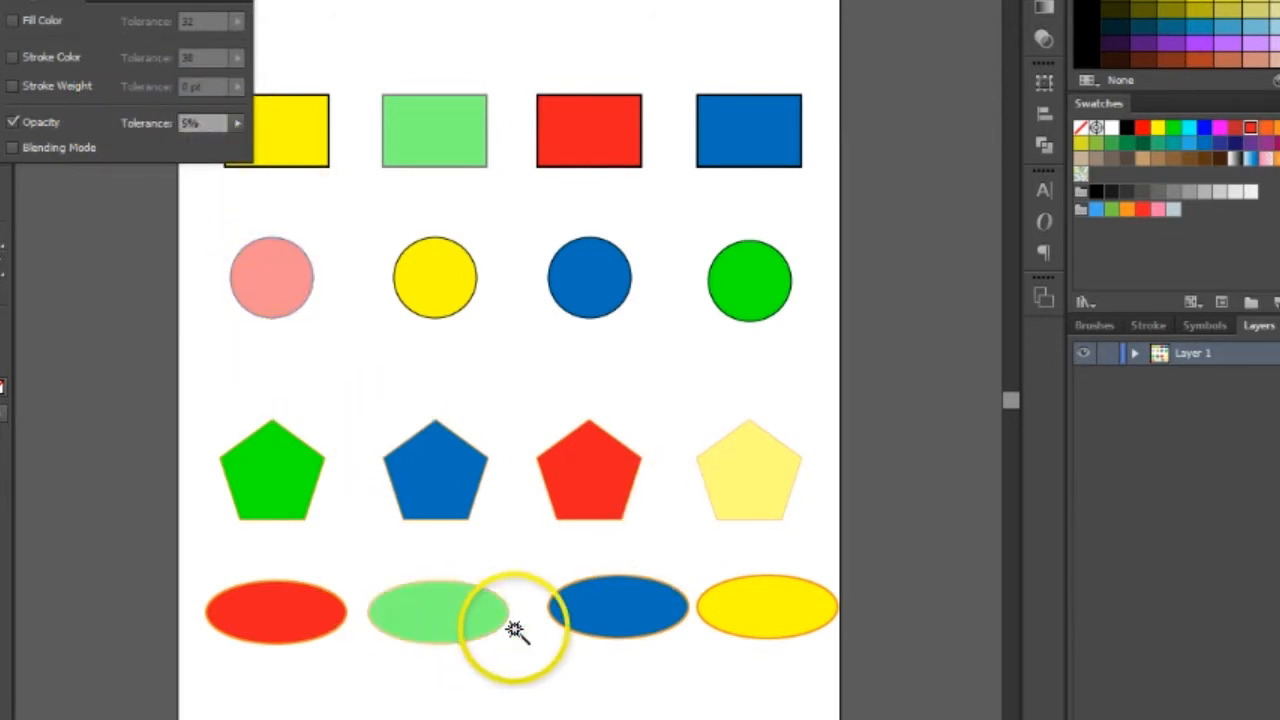
{"action": "left_click", "coordinate": [466, 628]}
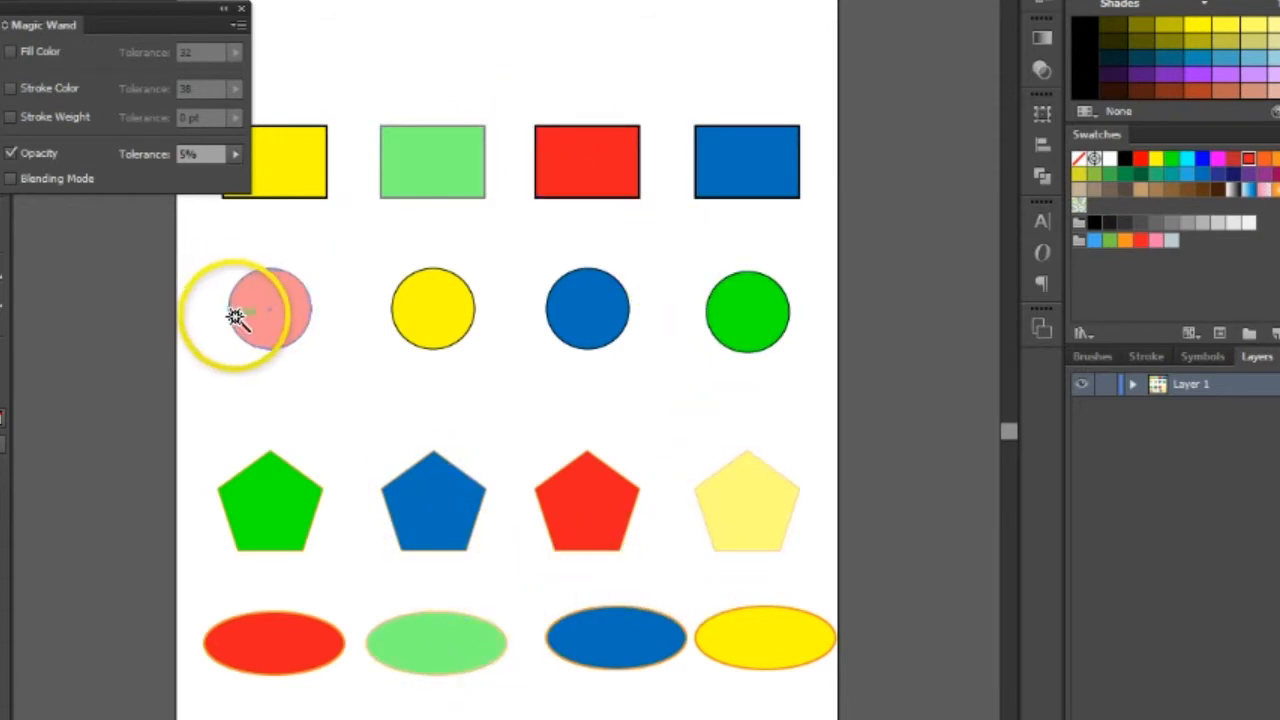
{"action": "left_click", "coordinate": [450, 651]}
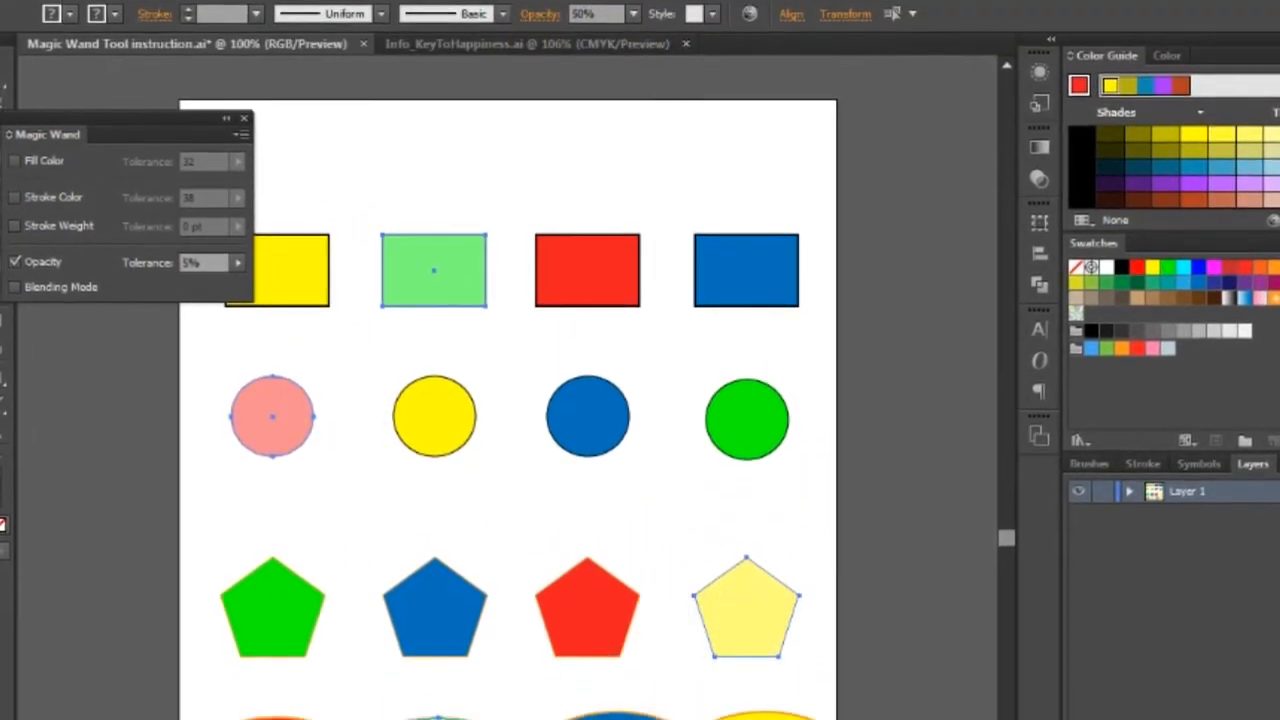
- Replace the selection with all shapes sharing the blue rectangle's opacity, and clear it
{"action": "key", "text": "ctrl+shift+a"}
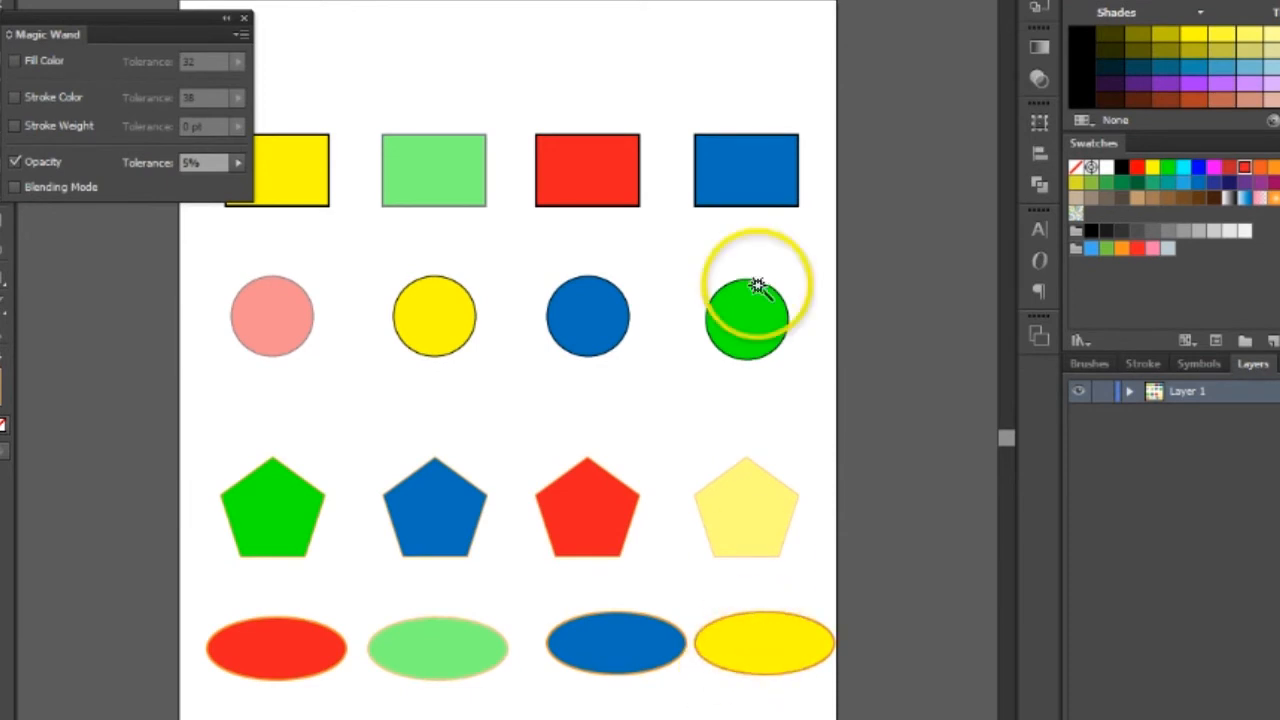
{"action": "left_click", "coordinate": [768, 178]}
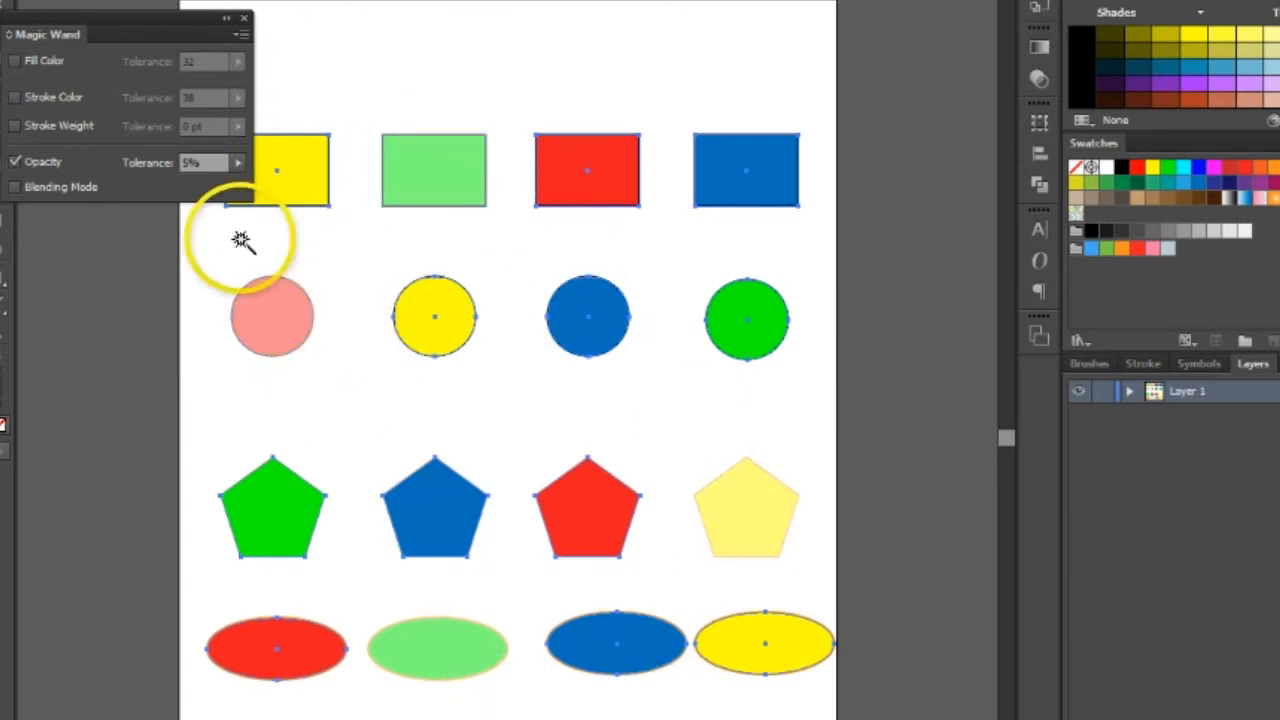
{"action": "left_click", "coordinate": [430, 75]}
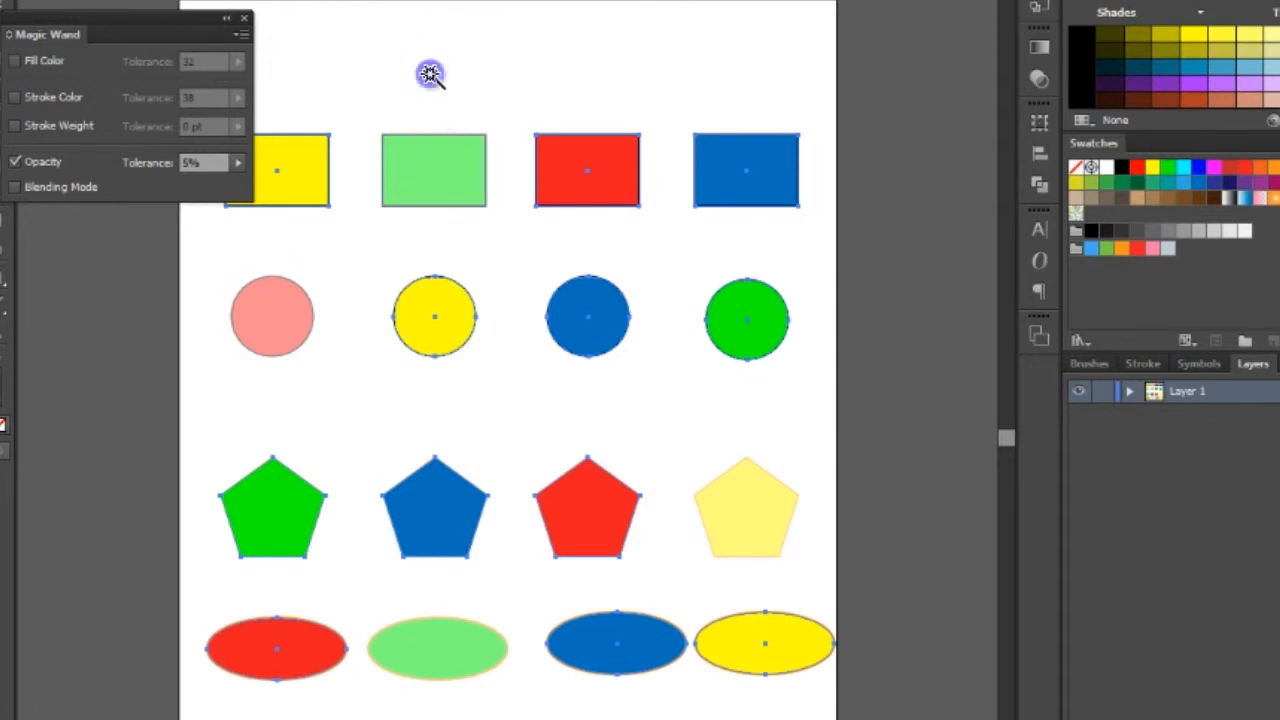
- Set the Magic Wand to match only Blending Mode, view the available blending modes, and select all shapes sharing the blue rectangle's mode
{"action": "left_click", "coordinate": [14, 161]}
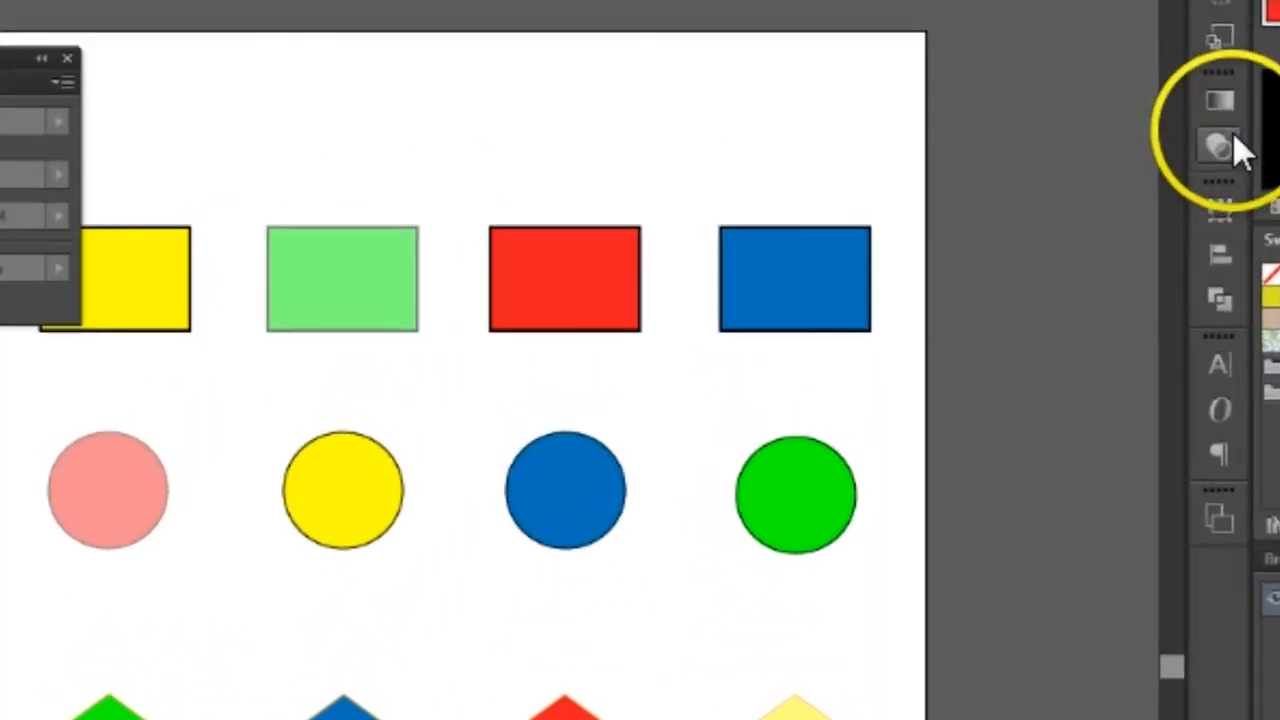
{"action": "left_click", "coordinate": [1039, 78]}
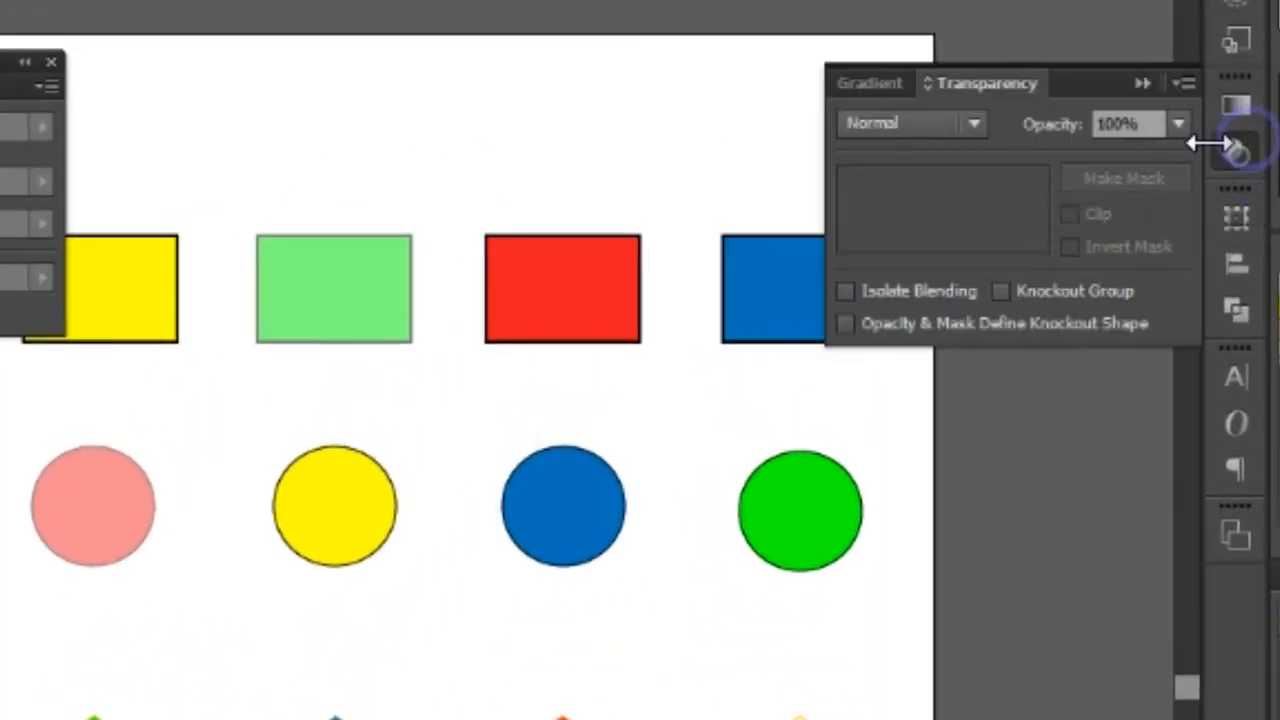
{"action": "left_click", "coordinate": [965, 125]}
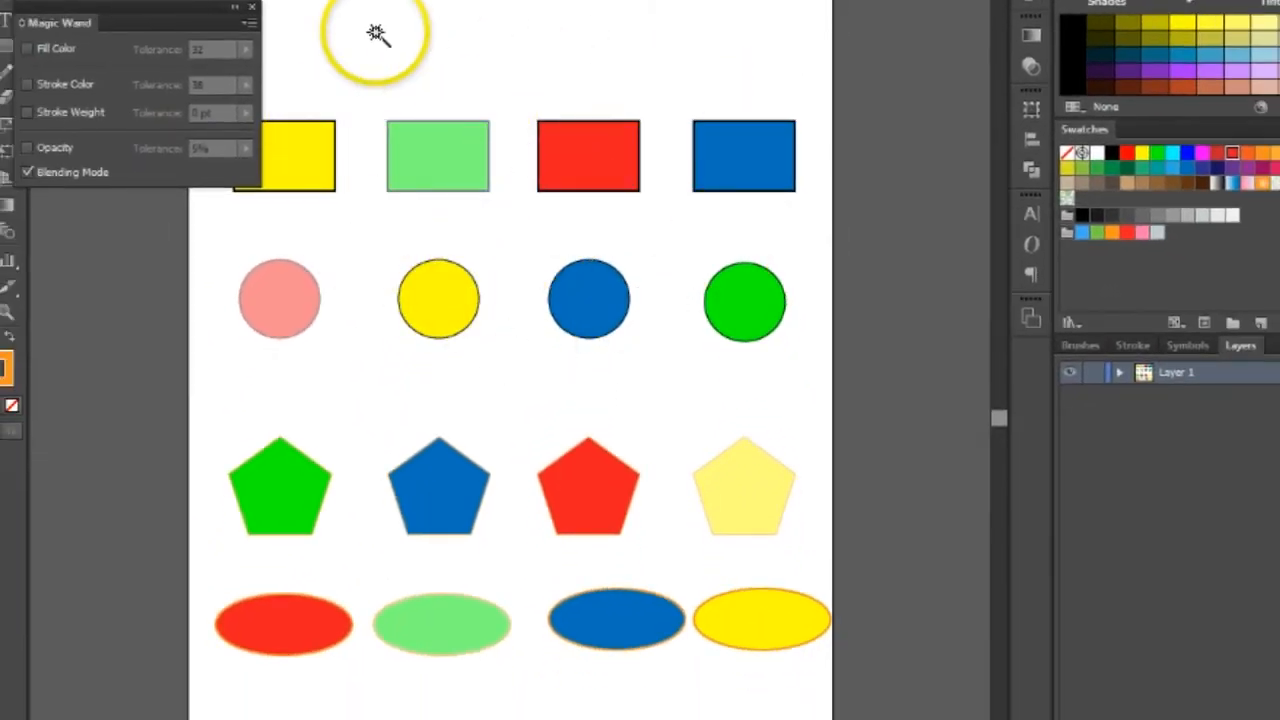
{"action": "left_click", "coordinate": [733, 168]}
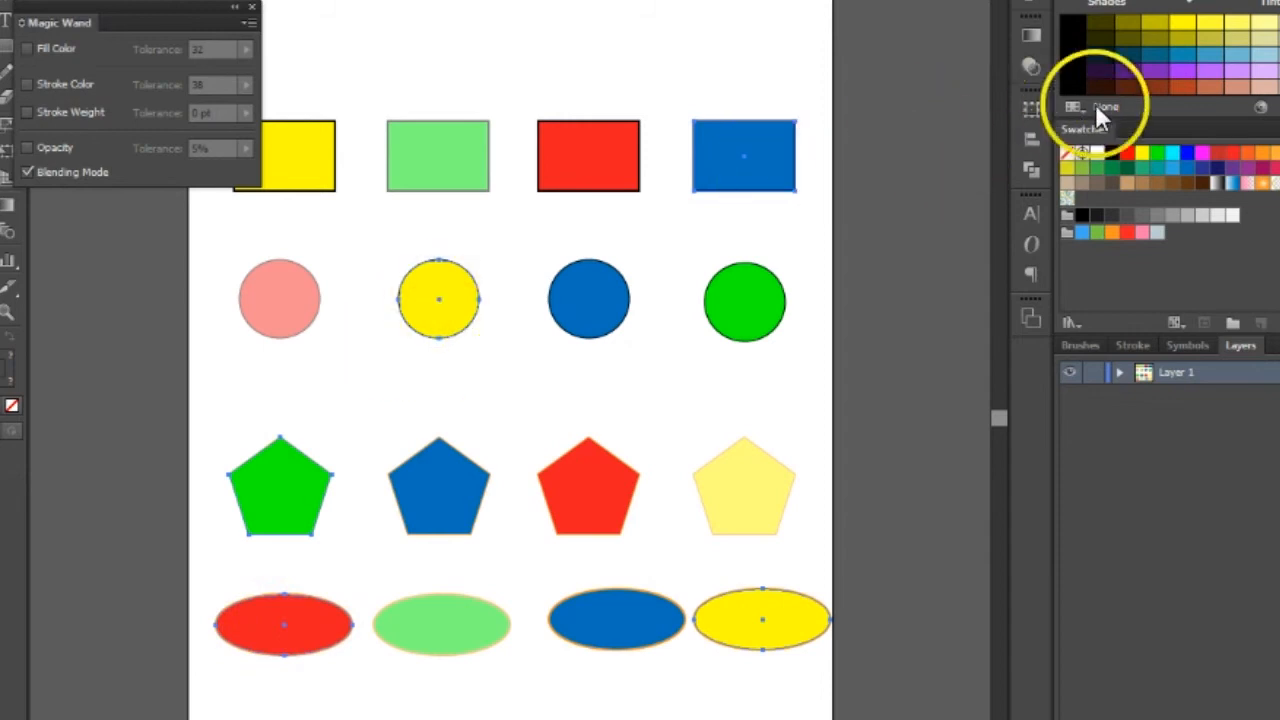
- Check the blending mode of the selected shapes in the transparency settings, and clear the selection
{"action": "left_click", "coordinate": [1031, 66]}
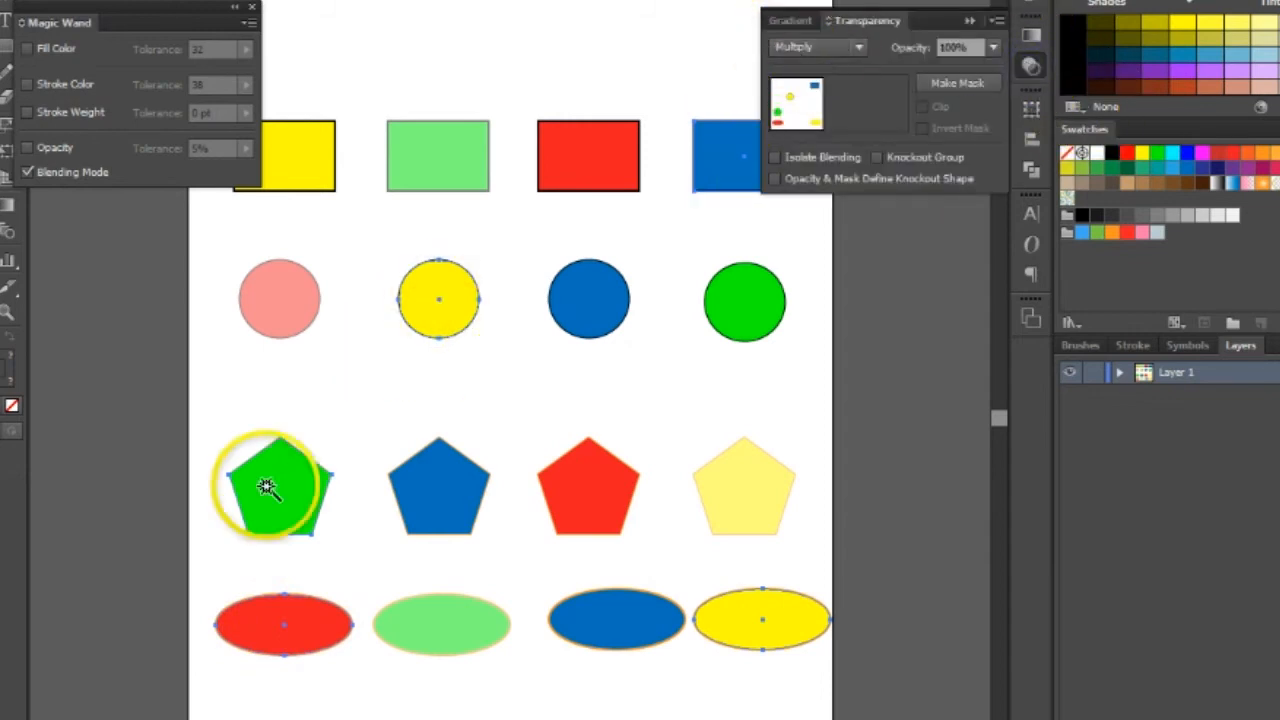
{"action": "left_click", "coordinate": [272, 489]}
{"action": "left_click", "coordinate": [1031, 66]}
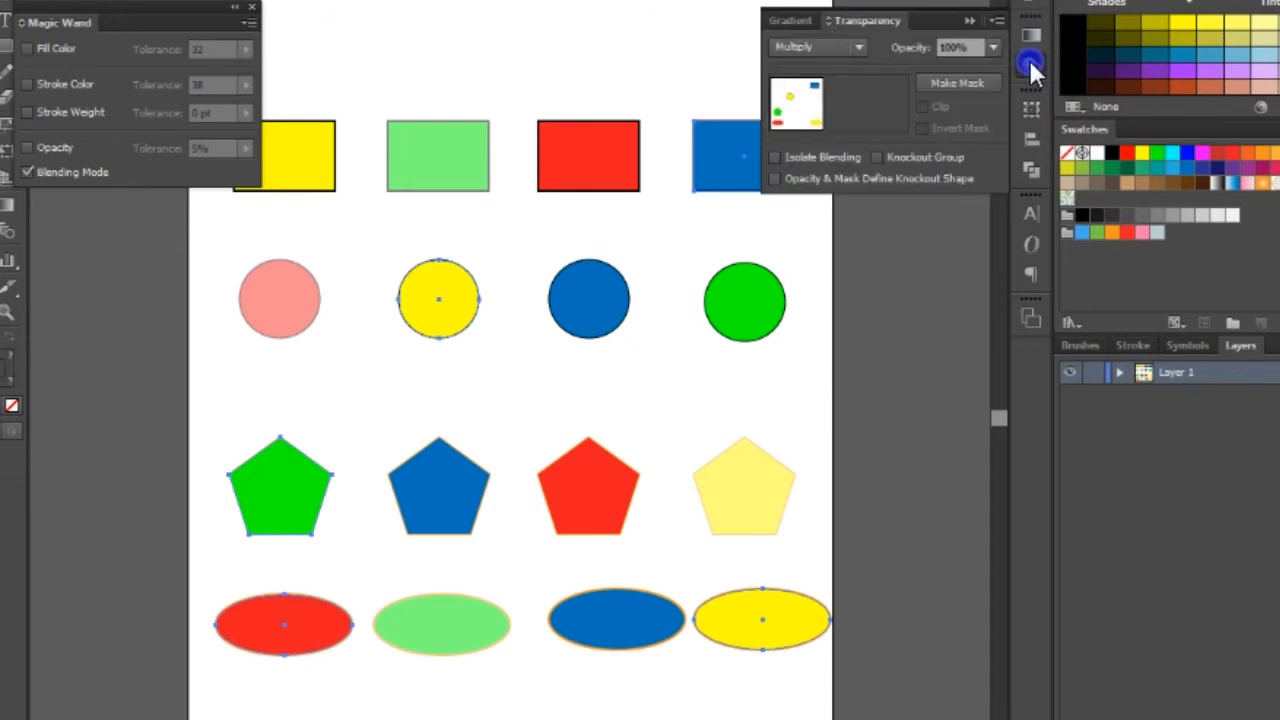
{"action": "left_click", "coordinate": [650, 12]}
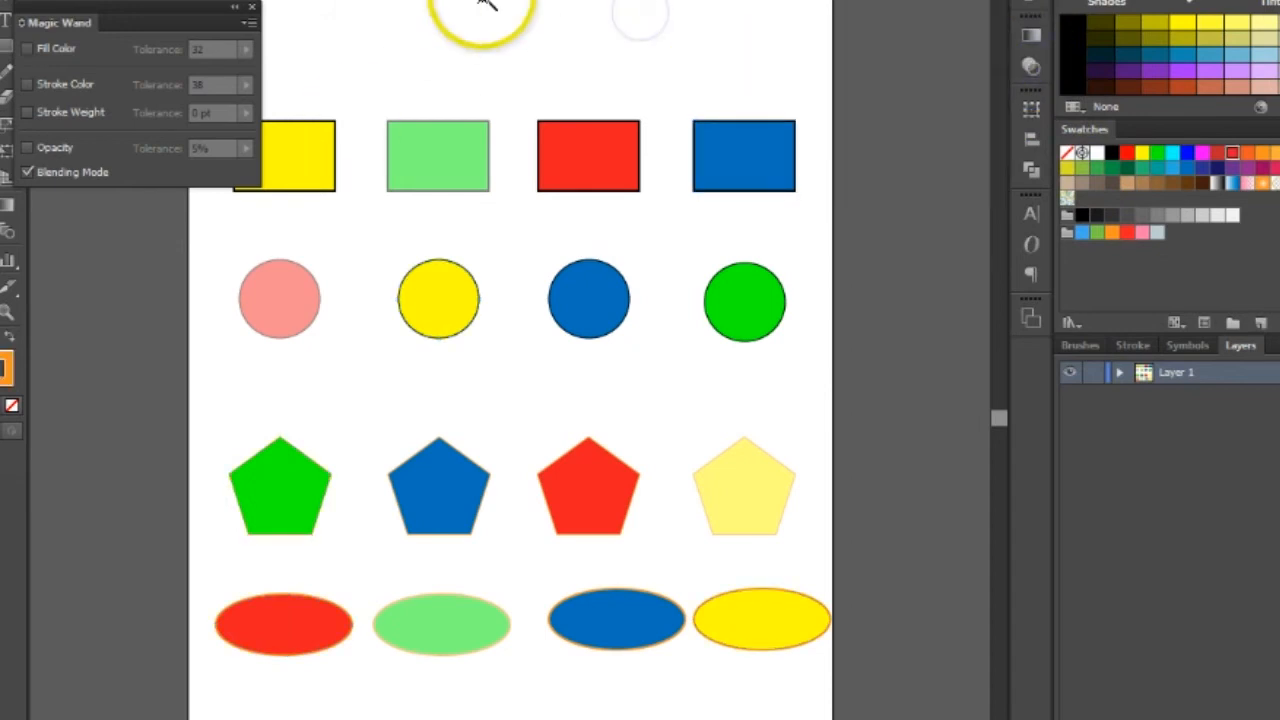
- Select all shapes sharing the red rectangle's blending mode, and check that mode in the transparency settings before deselecting
{"action": "left_click", "coordinate": [562, 155]}
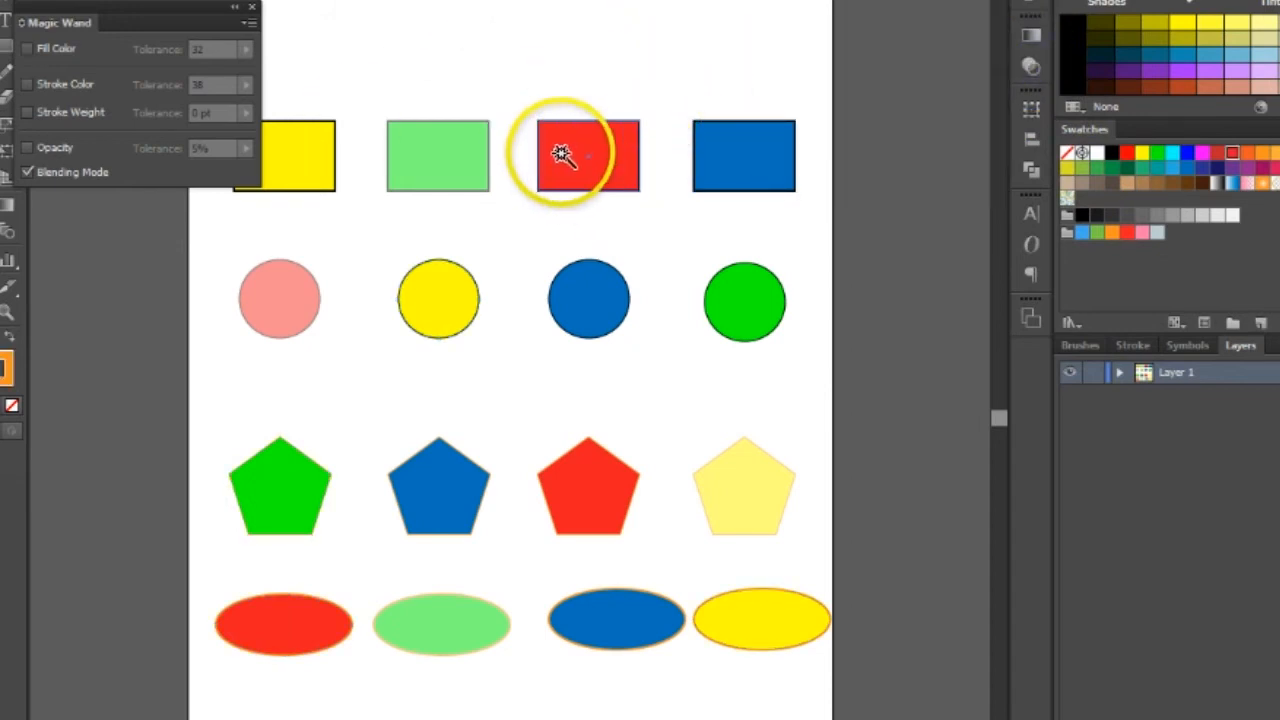
{"action": "left_click", "coordinate": [570, 152]}
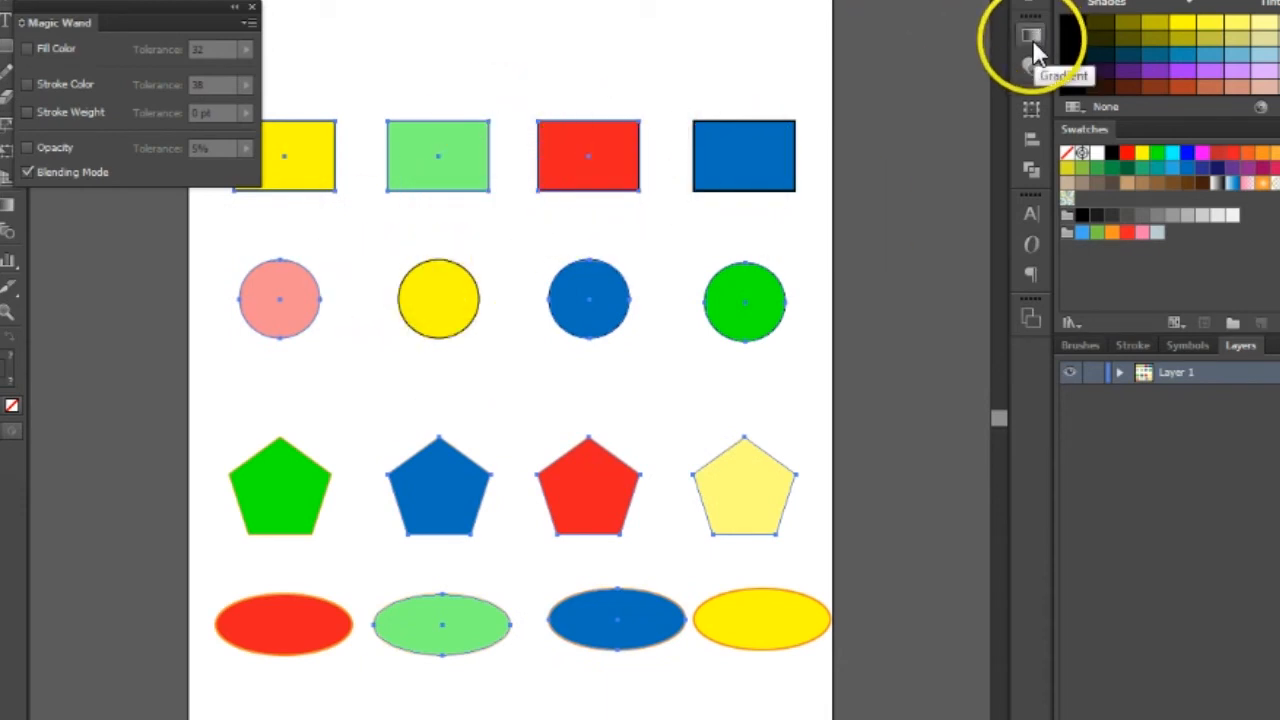
{"action": "left_click", "coordinate": [1035, 66]}
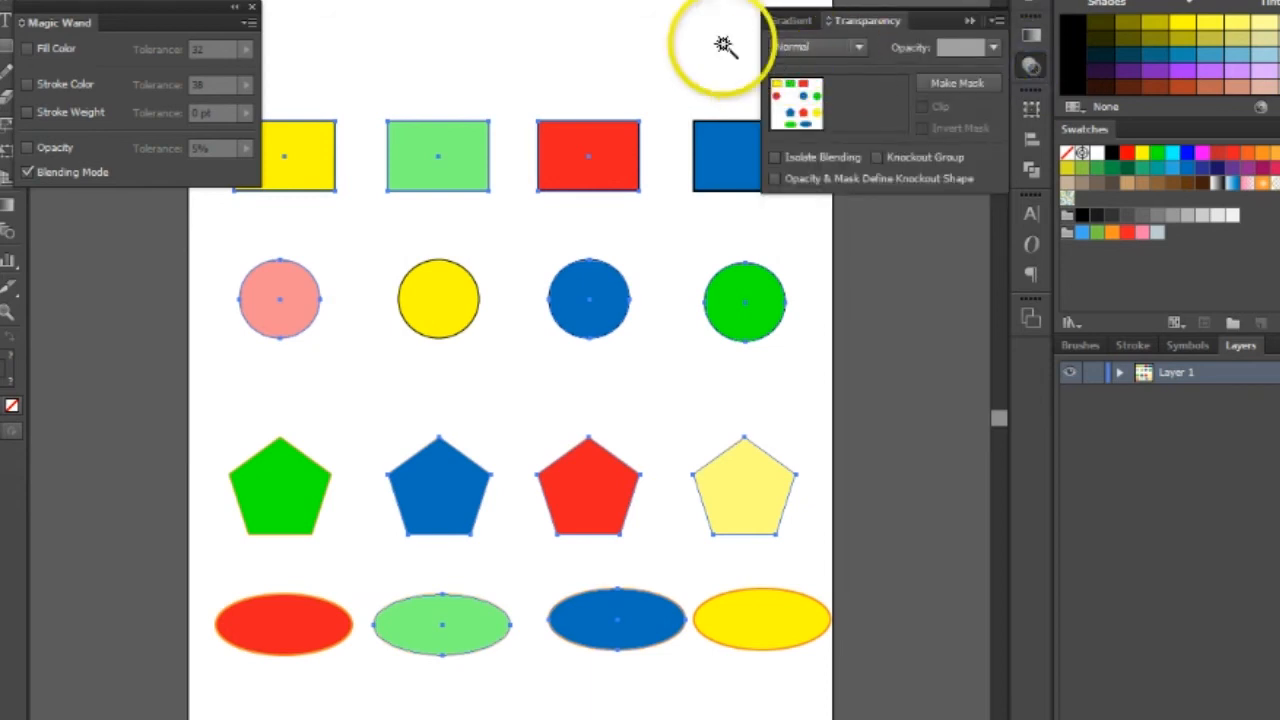
{"action": "left_click", "coordinate": [418, 24]}
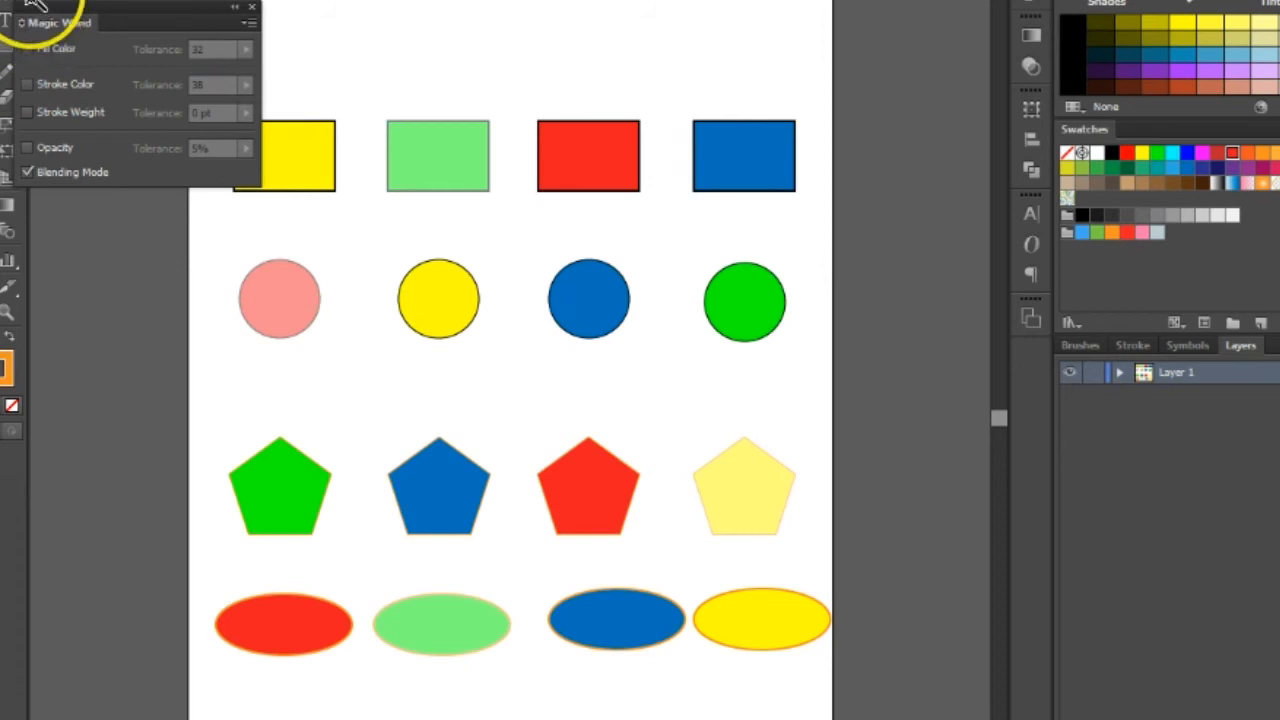
- Enable all Magic Wand criteria: Fill Color, Stroke Color, Stroke Weight and Opacity together with Blending Mode
{"action": "left_click", "coordinate": [27, 112]}
{"action": "left_click", "coordinate": [27, 84]}
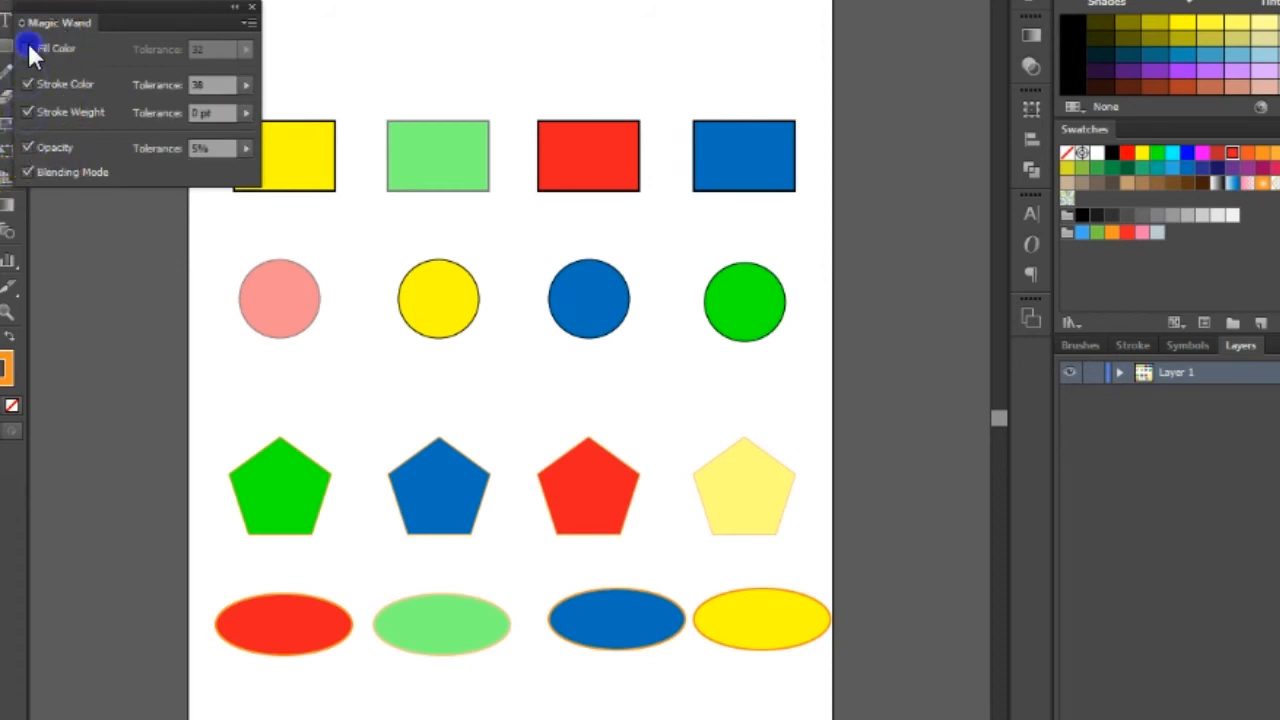
{"action": "left_click", "coordinate": [28, 47]}
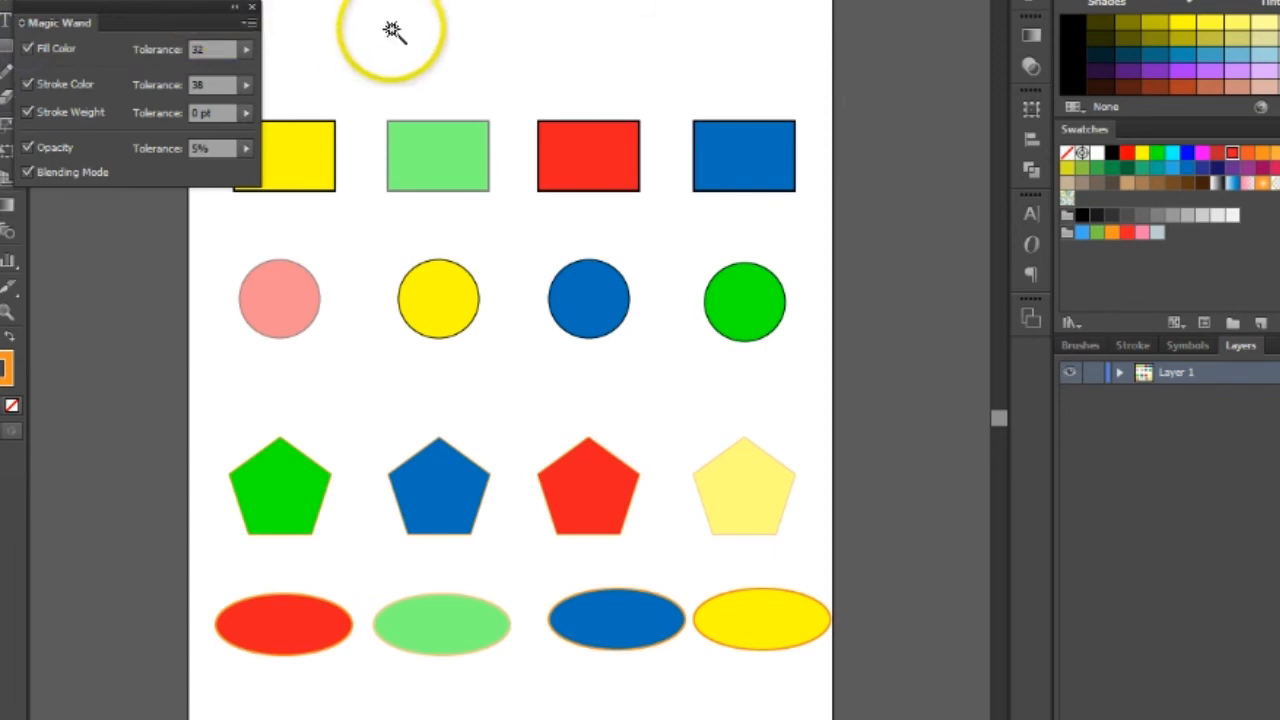